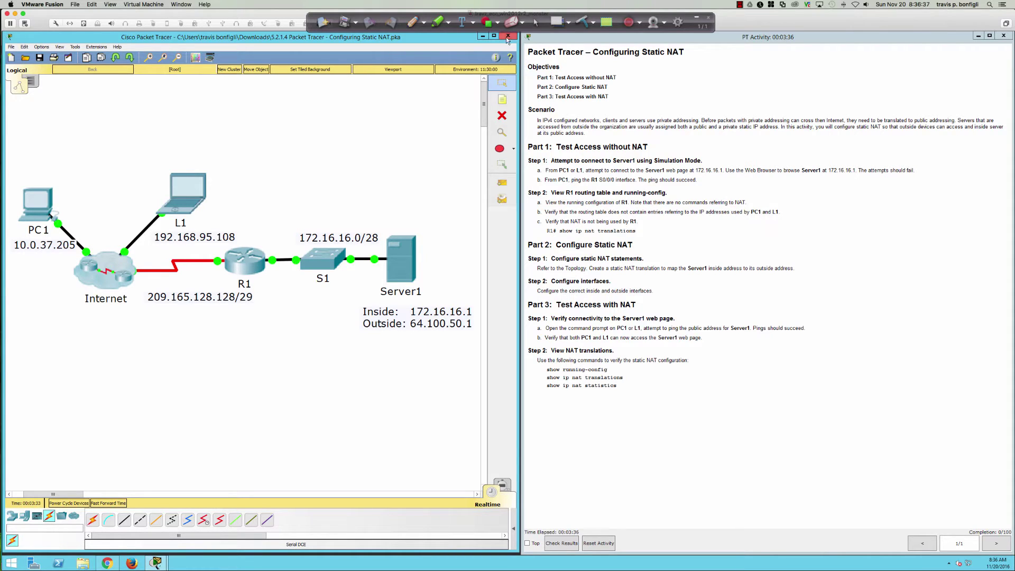
- With the pen, draw red arrows at the 172.16.16.0/28 network, router R1 and its serial interface, and circle switch S1
left_click(412, 22)
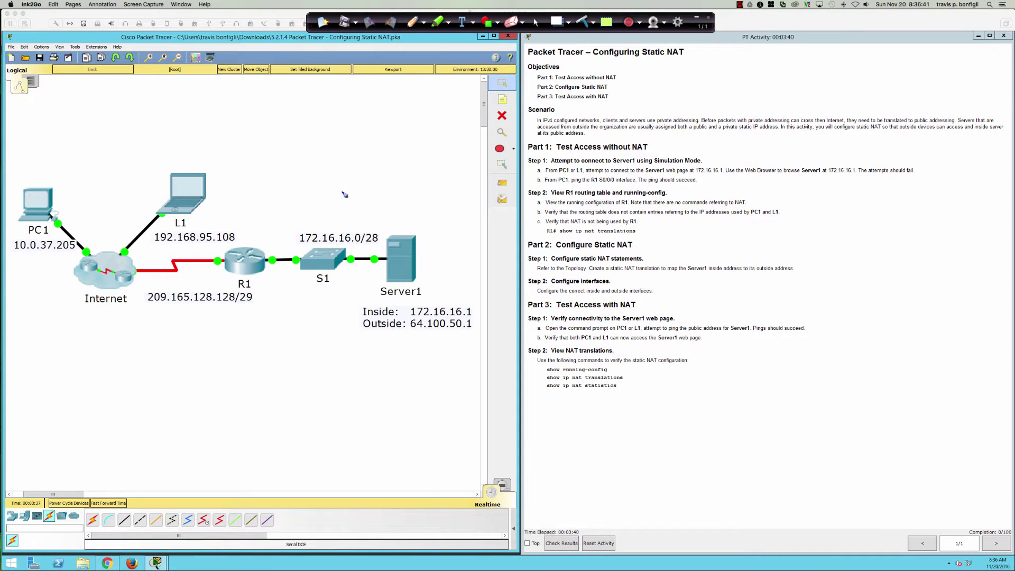
left_click_drag(342, 184, 341, 226)
left_click_drag(245, 223, 245, 245)
mouse_move(253, 237)
left_mouse_down()
mouse_move(222, 284)
mouse_move(220, 266)
left_mouse_up()
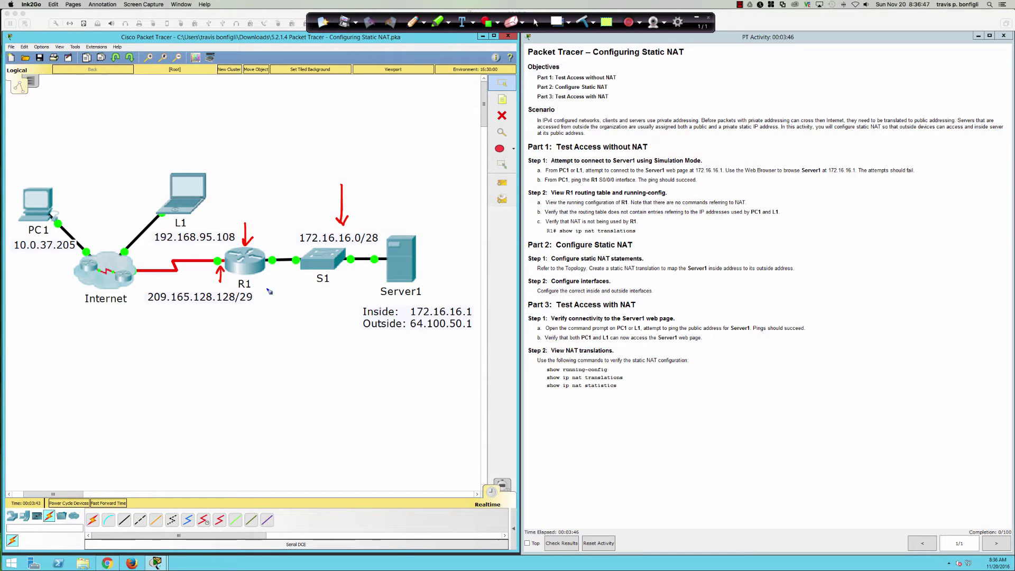
mouse_move(322, 241)
left_mouse_down()
mouse_move(341, 282)
mouse_move(350, 242)
mouse_move(333, 241)
left_mouse_up()
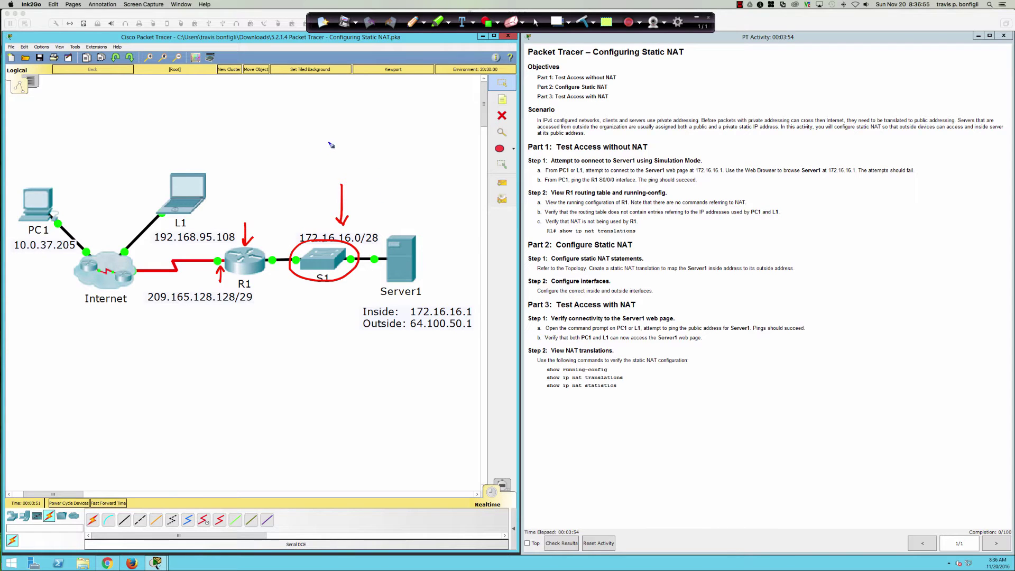
- Handwrite /28 and the host calculation 2^4 - 2 = 14 above the topology, and circle the 14
mouse_move(293, 88)
left_mouse_down()
mouse_move(285, 104)
mouse_move(311, 92)
mouse_move(321, 99)
left_mouse_up()
mouse_move(292, 128)
left_mouse_down()
mouse_move(305, 141)
mouse_move(312, 116)
mouse_move(356, 135)
mouse_move(381, 131)
left_mouse_up()
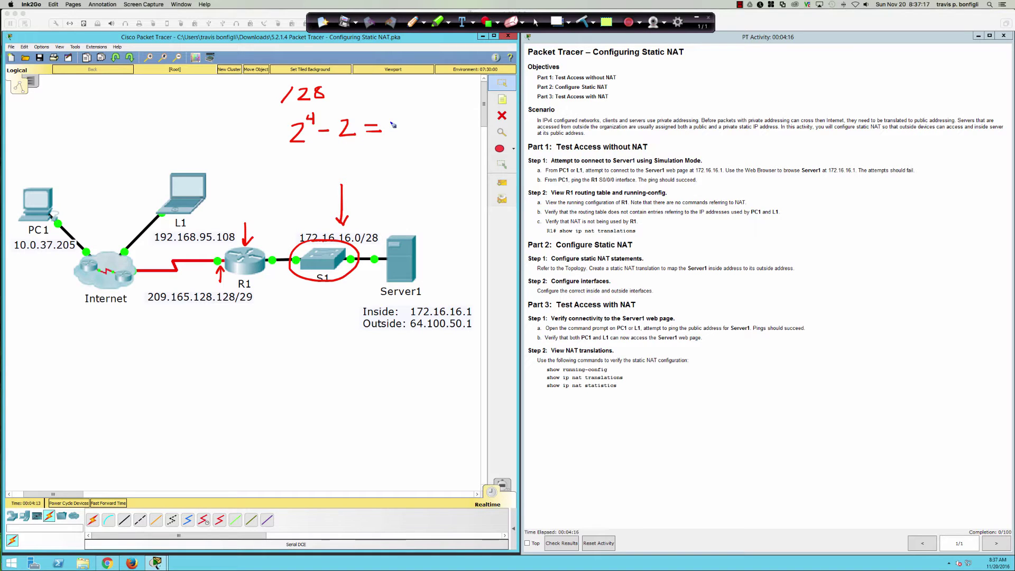
mouse_move(392, 118)
left_mouse_down()
mouse_move(394, 135)
mouse_move(411, 126)
mouse_move(405, 148)
mouse_move(385, 108)
left_mouse_up()
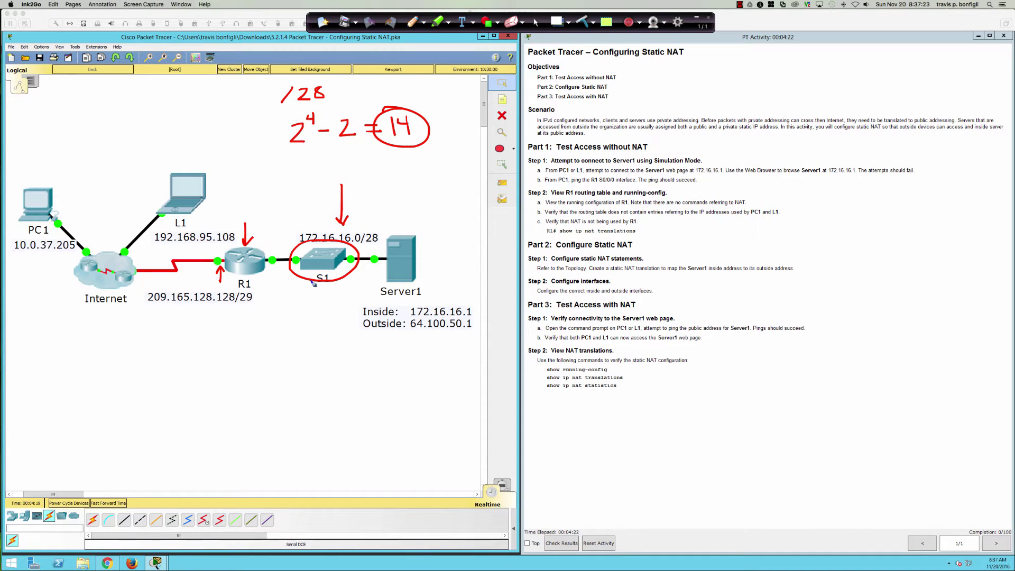
- Draw an arrow at the /28 network, handwrite the .0, .1, .14 and .15 addresses above Server1, and box .1 and .14
left_click_drag(369, 213, 368, 226)
mouse_move(444, 153)
left_mouse_down()
mouse_move(435, 168)
mouse_move(445, 155)
left_mouse_up()
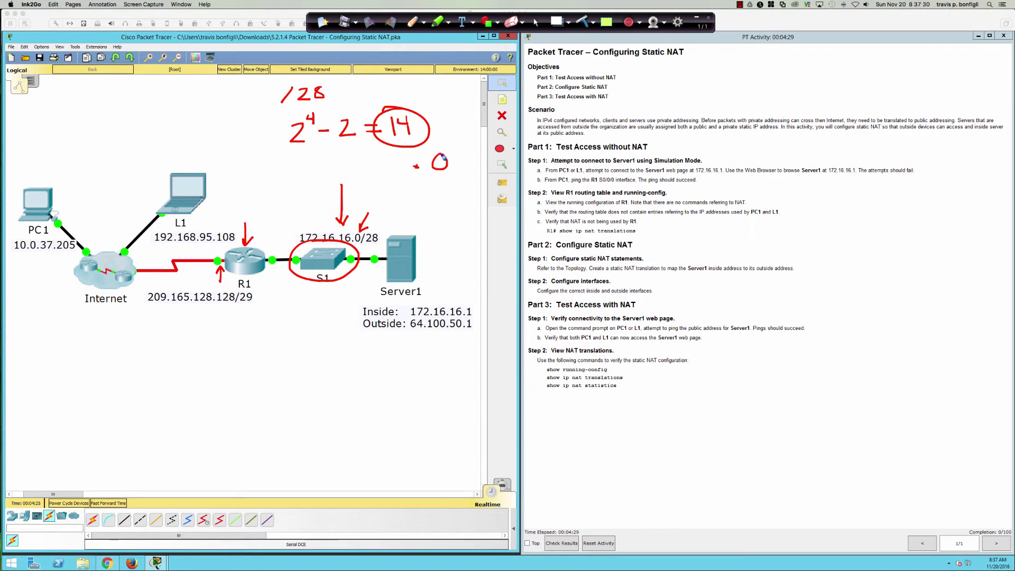
left_click(416, 220)
left_click_drag(433, 208, 433, 227)
left_click_drag(439, 209, 452, 211)
left_click(420, 182)
mouse_move(438, 176)
left_mouse_down()
mouse_move(436, 201)
mouse_move(447, 204)
mouse_move(394, 174)
mouse_move(425, 206)
mouse_move(463, 206)
mouse_move(462, 173)
mouse_move(443, 172)
left_mouse_up()
left_click(421, 199)
- Handwrite and underline RFC1918, underline 209.165.128.128/29, and circle 172.16.16.0/28, 10.0.37.205 and 192.168.95.108
mouse_move(310, 170)
left_mouse_down()
mouse_move(309, 186)
mouse_move(334, 162)
mouse_move(351, 173)
mouse_move(372, 152)
left_mouse_up()
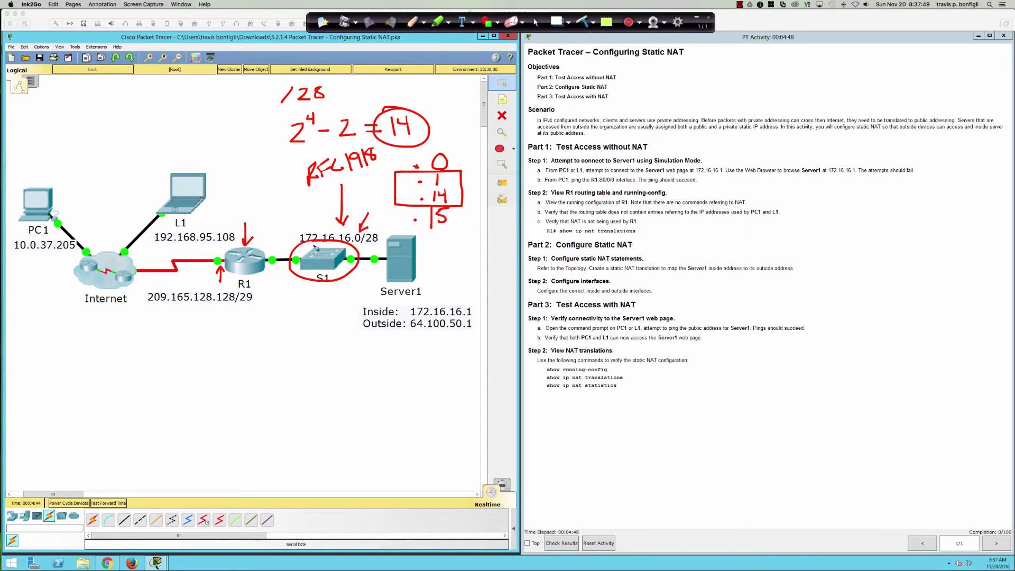
left_click_drag(149, 304, 249, 305)
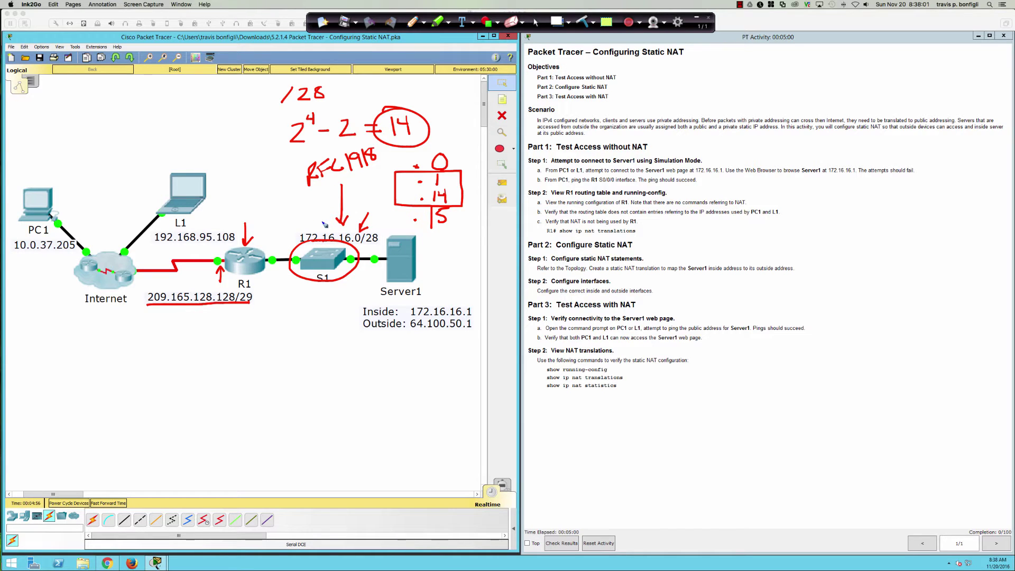
mouse_move(310, 226)
left_mouse_down()
mouse_move(297, 245)
mouse_move(362, 252)
mouse_move(390, 238)
mouse_move(308, 226)
left_mouse_up()
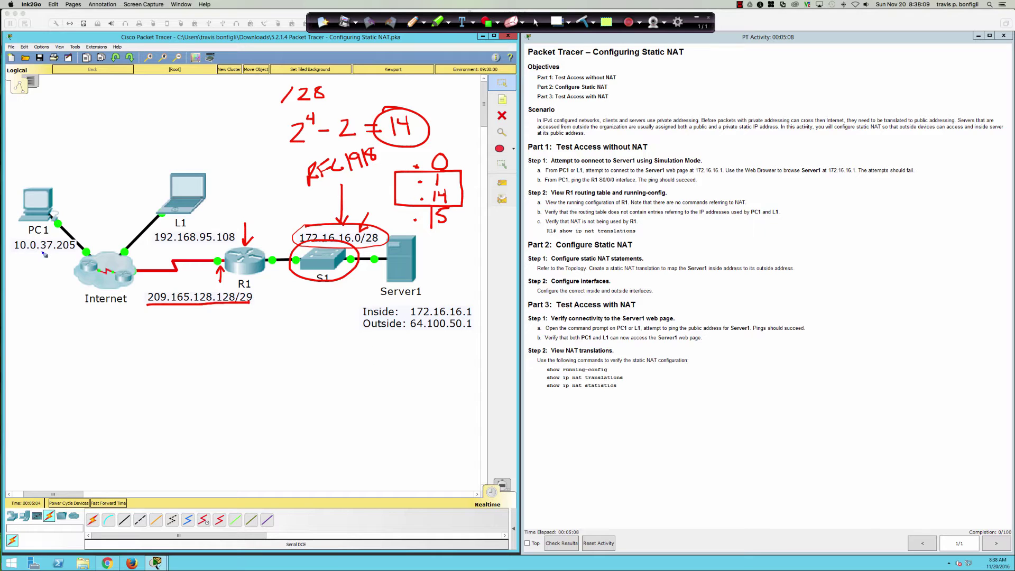
left_click_drag(30, 233, 14, 253)
mouse_move(62, 258)
left_mouse_down()
mouse_move(78, 239)
mouse_move(29, 235)
left_mouse_up()
mouse_move(181, 225)
left_mouse_down()
mouse_move(154, 228)
mouse_move(187, 248)
mouse_move(235, 244)
mouse_move(213, 229)
mouse_move(171, 231)
left_mouse_up()
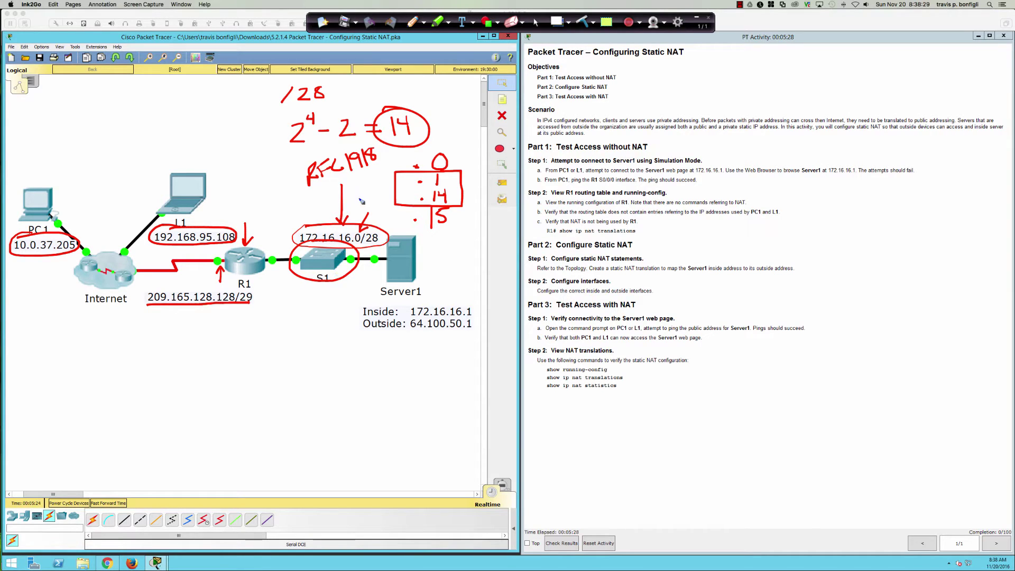
left_click_drag(309, 186, 383, 170)
- Label switch S1 with an arrow and an underlined "IL" beneath it, and clear all annotations from the screen
mouse_move(333, 302)
left_mouse_down()
mouse_move(334, 282)
mouse_move(340, 290)
mouse_move(322, 322)
mouse_move(326, 305)
mouse_move(325, 322)
mouse_move(344, 319)
left_mouse_up()
left_click_drag(316, 328, 345, 323)
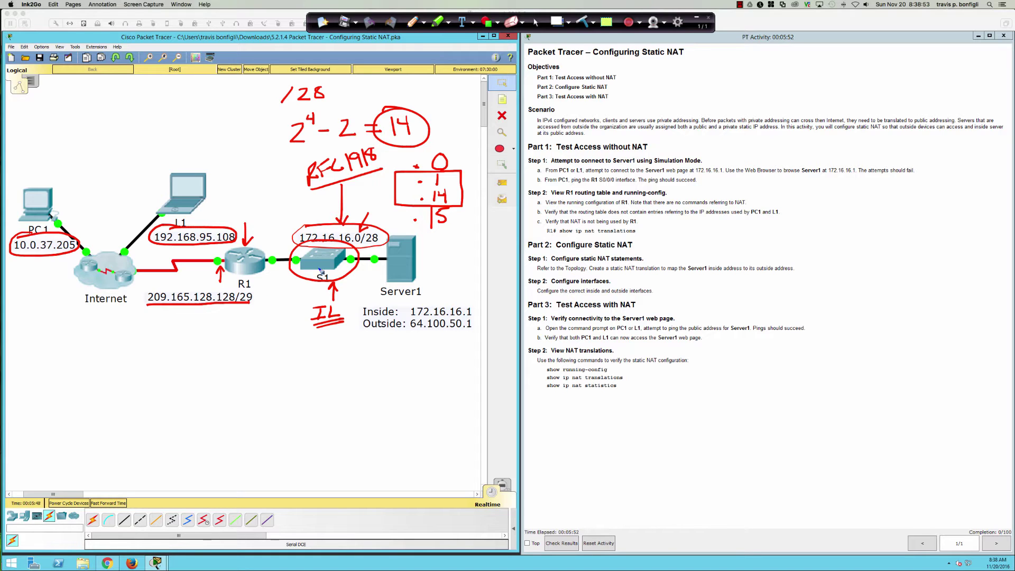
left_click(535, 22)
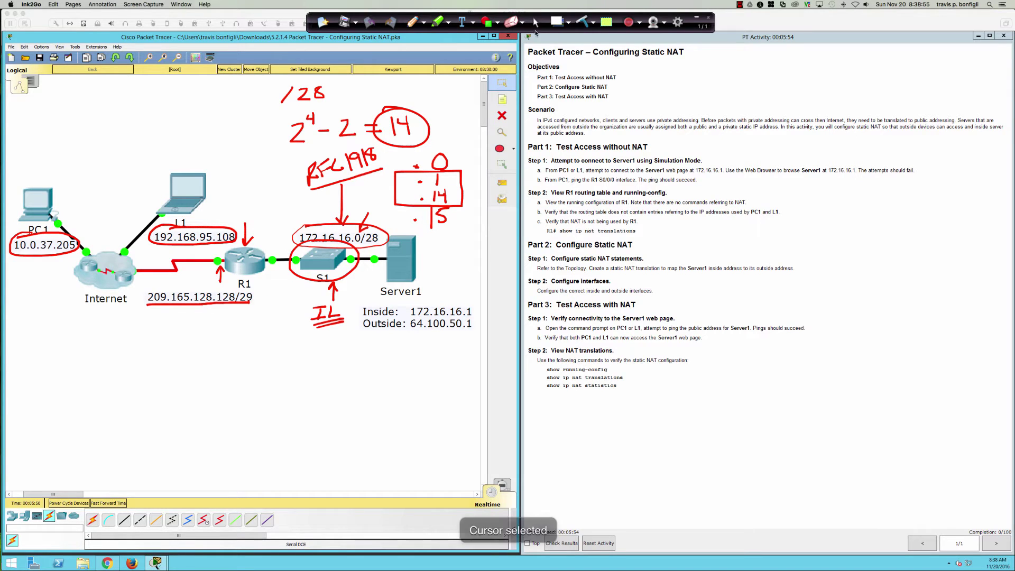
left_click(583, 22)
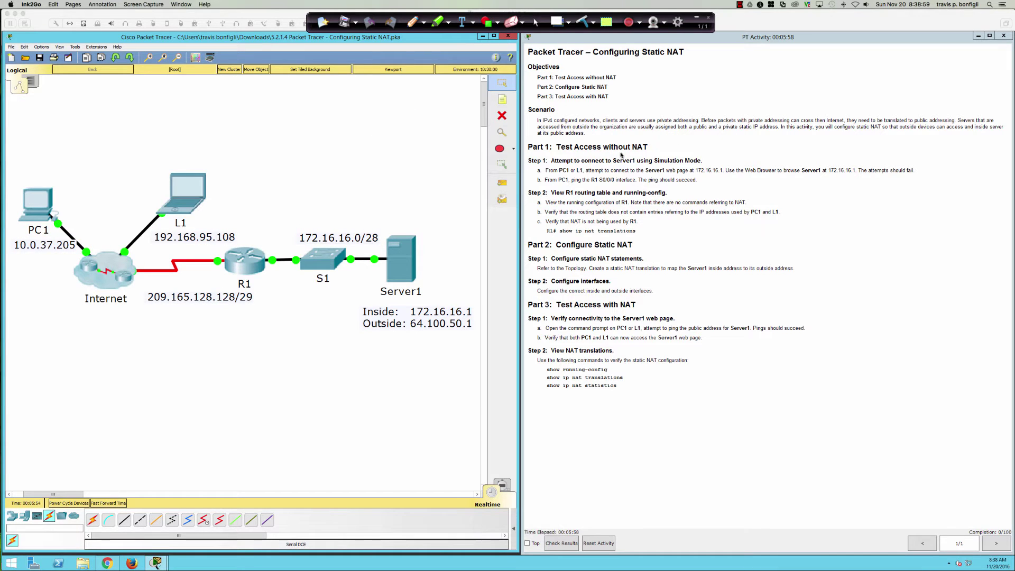
- Open PC1's command prompt beside the topology and ping Server1's inside address 172.16.16.1
left_click(38, 220)
left_click(38, 220)
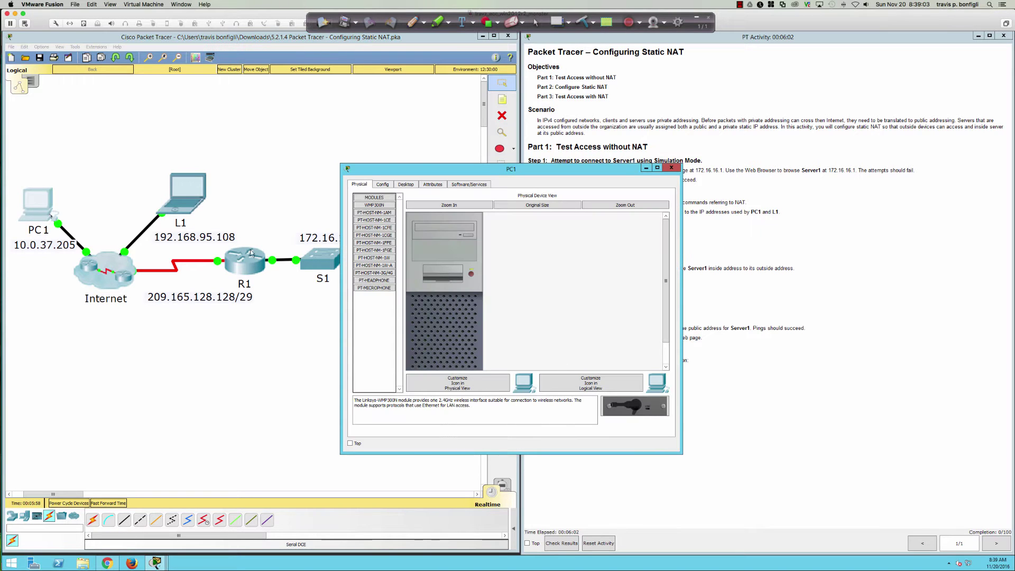
left_click_drag(383, 170, 644, 253)
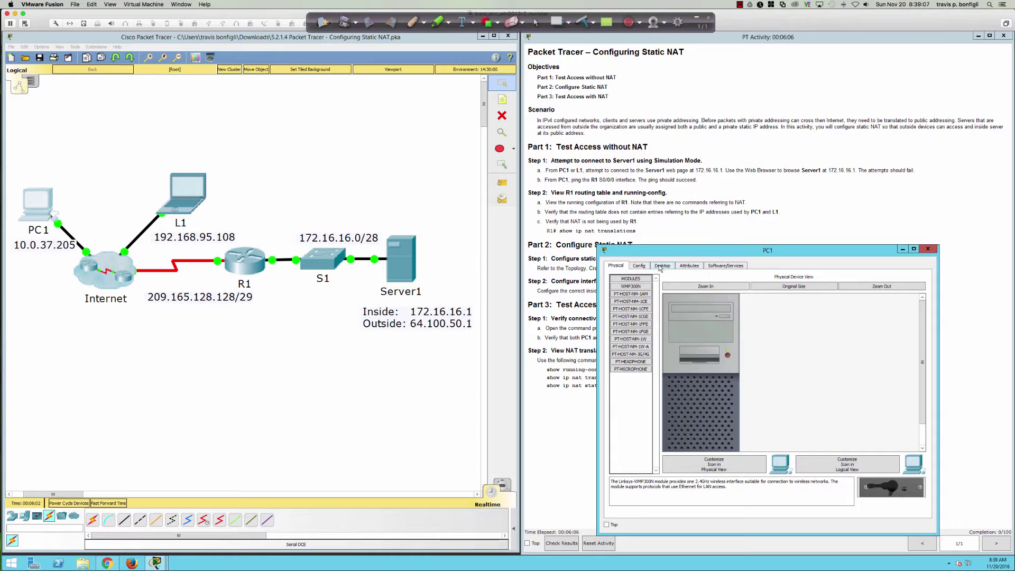
left_click(661, 266)
left_click(828, 299)
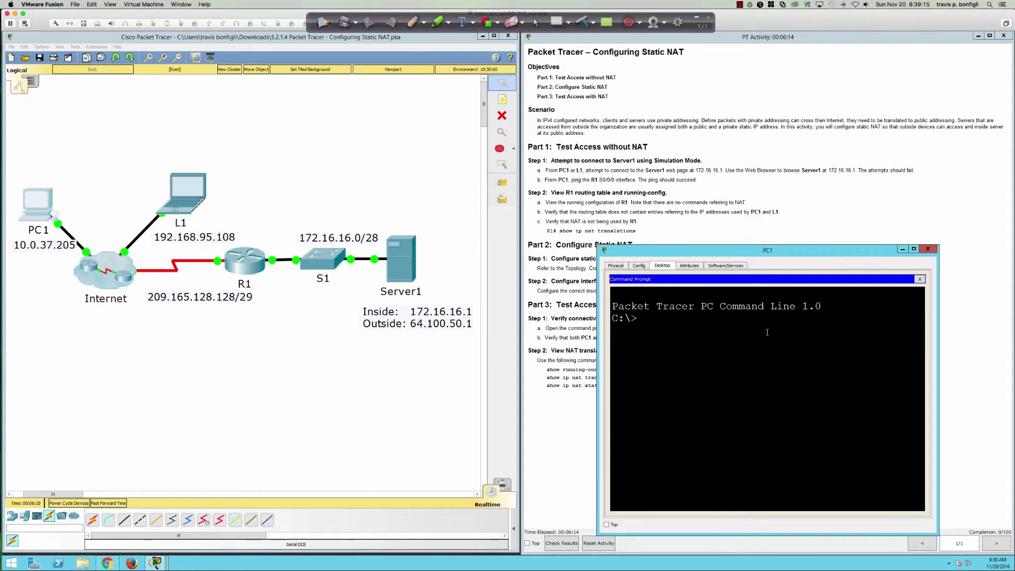
type("ping 172.16.16.1")
key("Return")
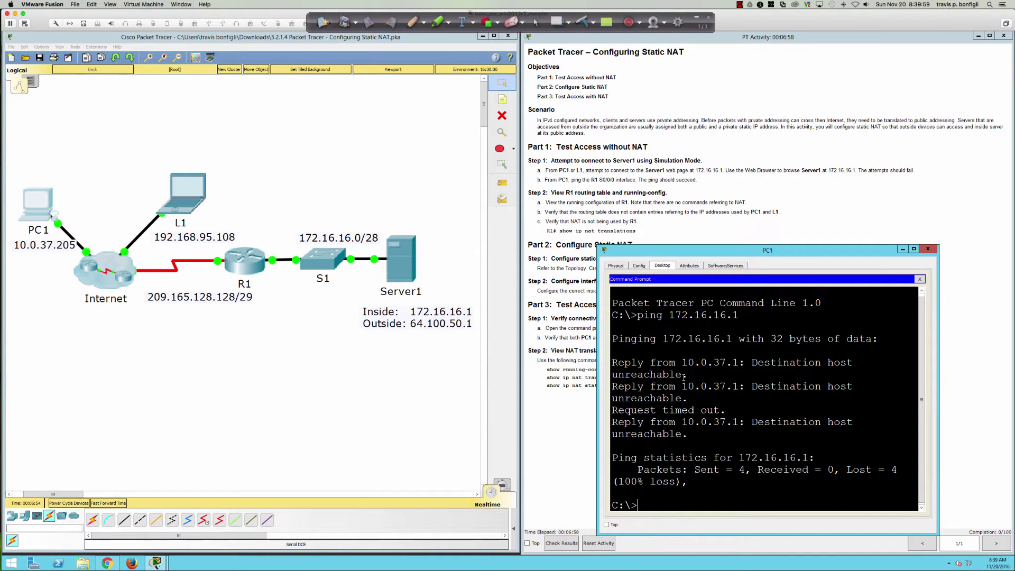
- Open R1's CLI in a widened window, enter privileged EXEC mode and display the brief IP interface summary
left_click(238, 264)
mouse_move(408, 195)
left_mouse_down()
mouse_move(277, 212)
mouse_move(130, 294)
mouse_move(42, 306)
left_mouse_up()
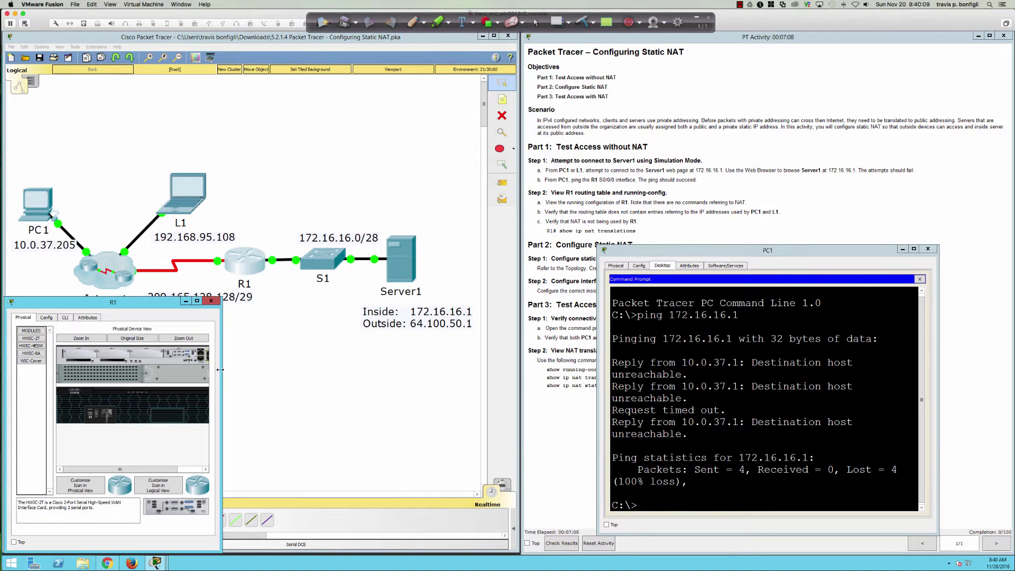
left_click_drag(222, 371, 525, 370)
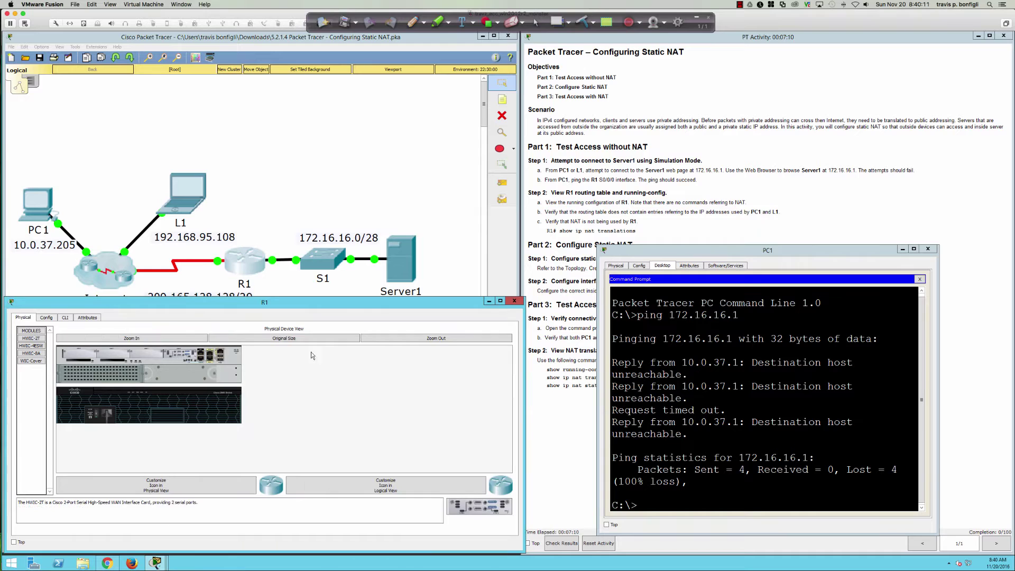
left_click(65, 318)
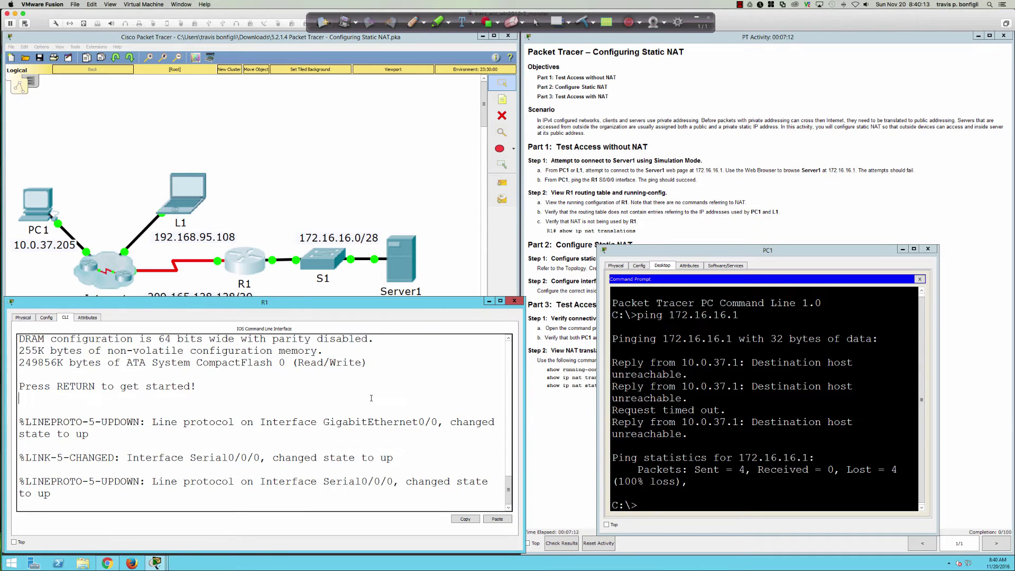
key("Return")
key("Return")
key("Return")
type("en")
key("Return")
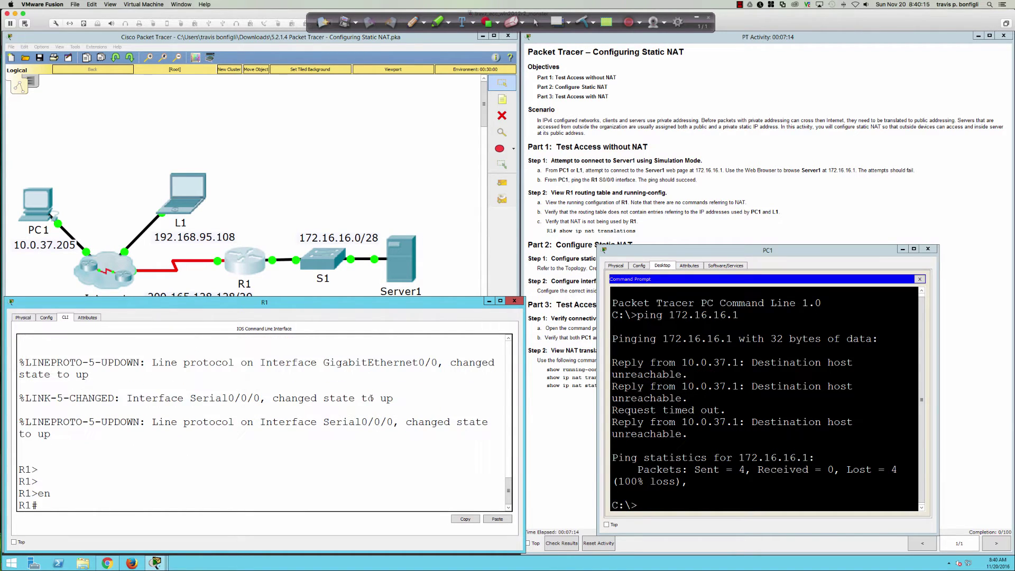
type("sh ip int bri")
key("Return")
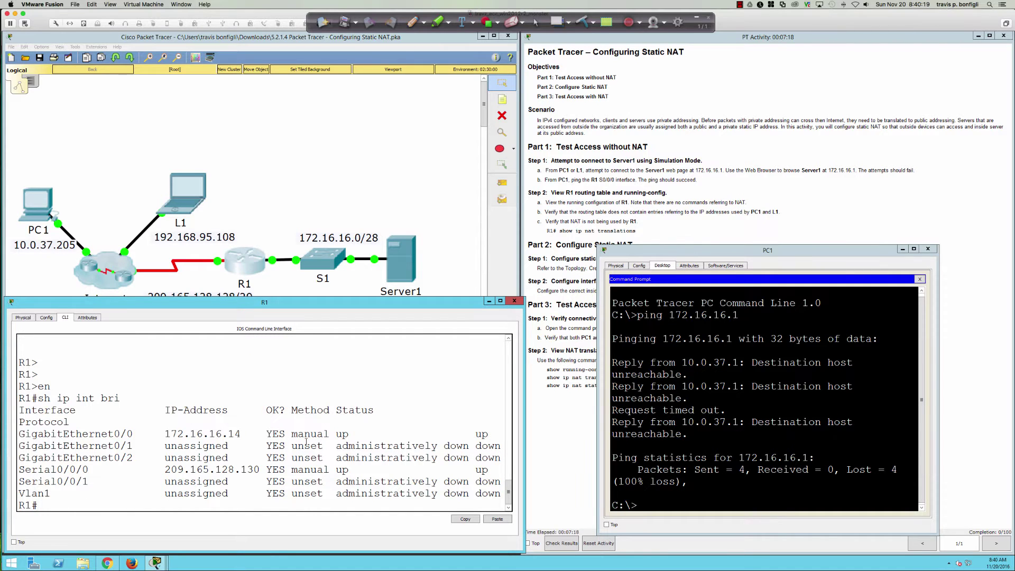
- Ping R1's Serial0/0/0 address 209.165.128.130 from PC1 and highlight that address in R1's interface summary
left_click(808, 425)
type("ping 209.165")
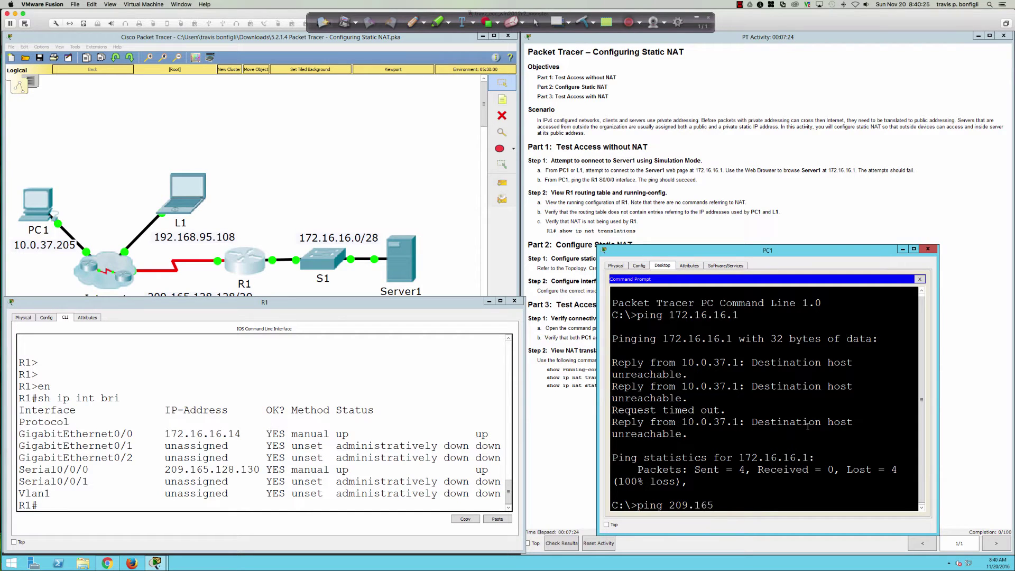
type(".128.130")
key("Return")
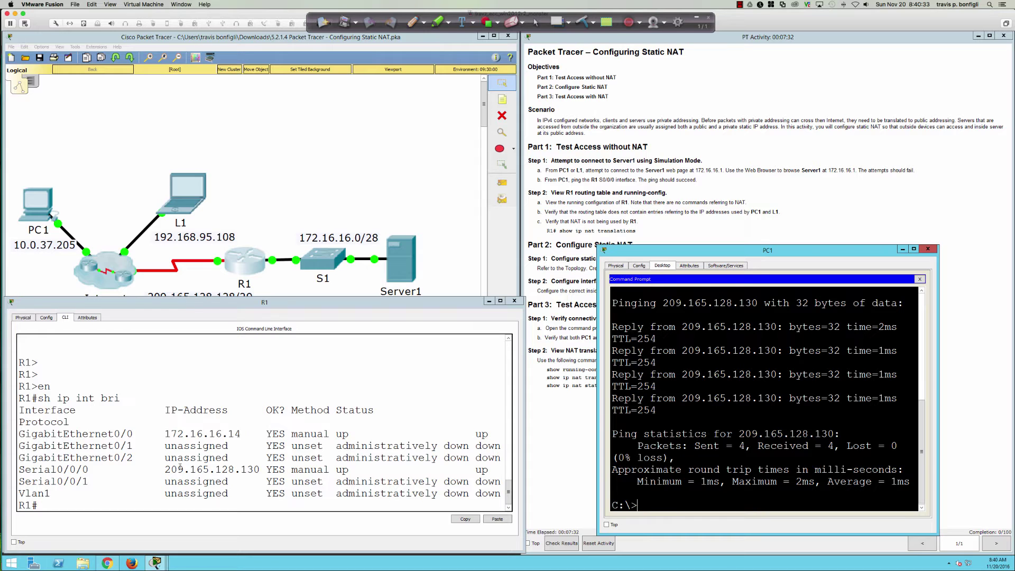
left_click_drag(156, 469, 262, 473)
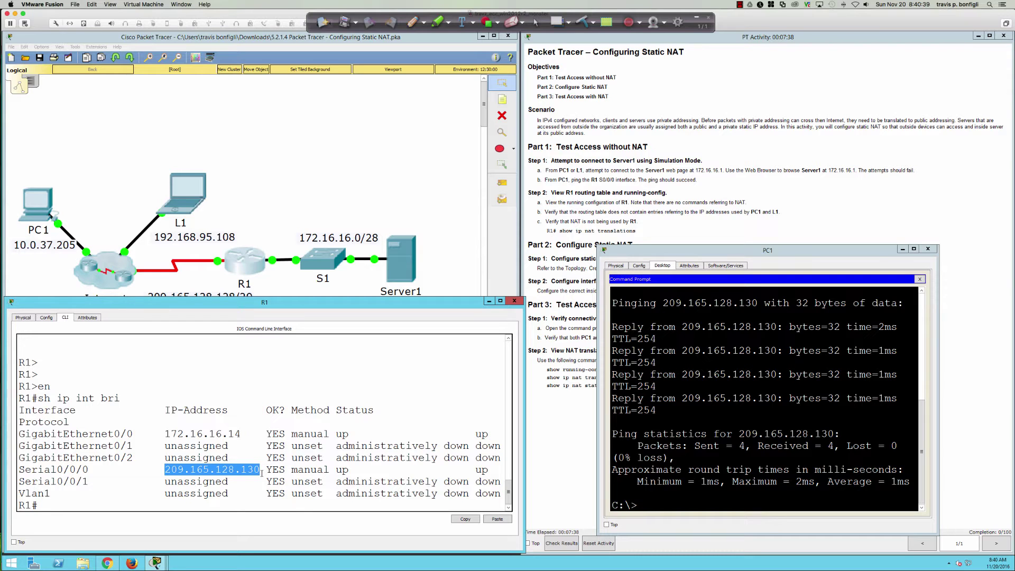
left_click(663, 421)
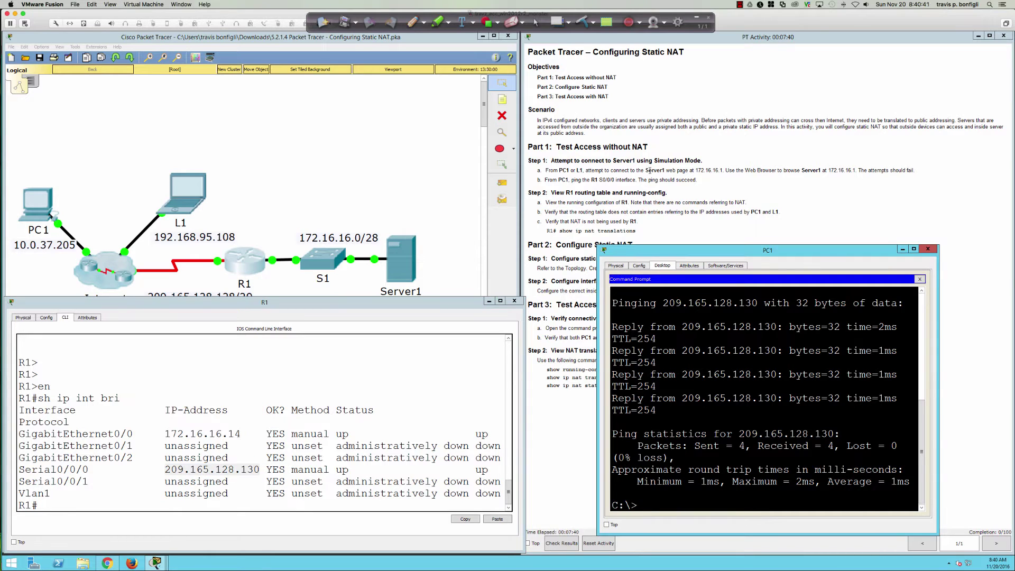
- Review the Part 1 instructions for Step 1 and Step 2, highlighting their text in the activity window
left_click(650, 170)
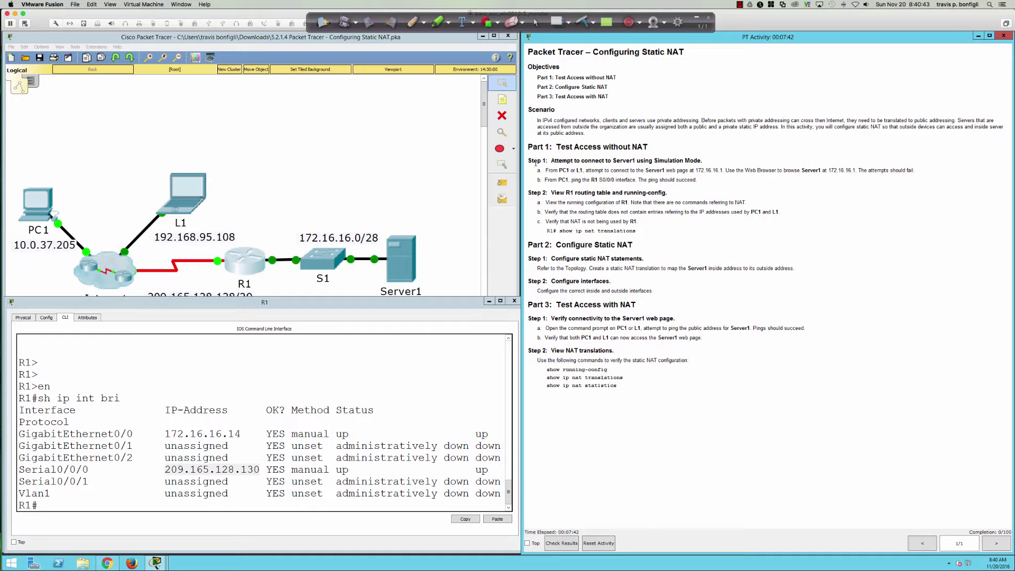
left_click_drag(528, 160, 704, 181)
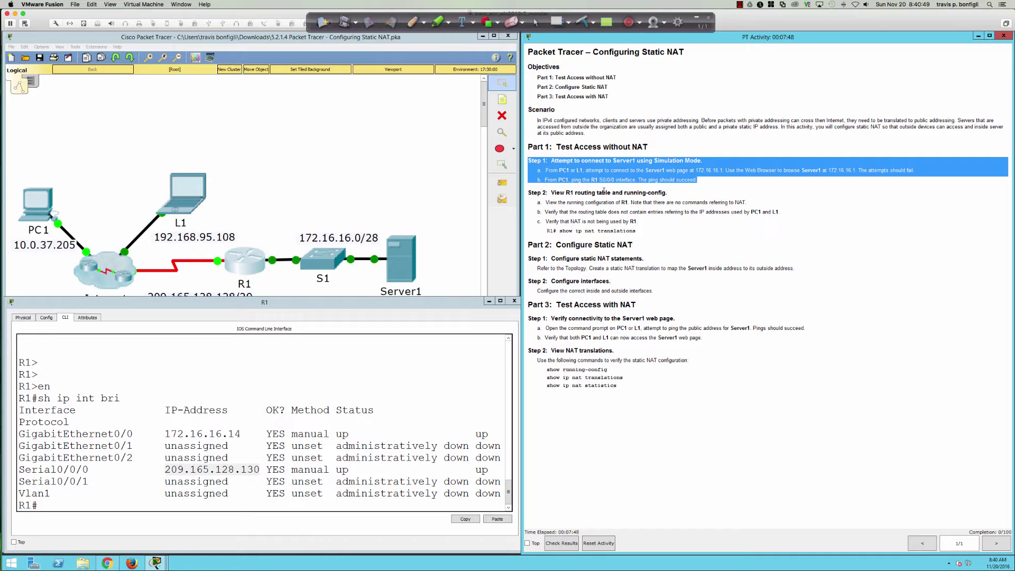
left_click(587, 201)
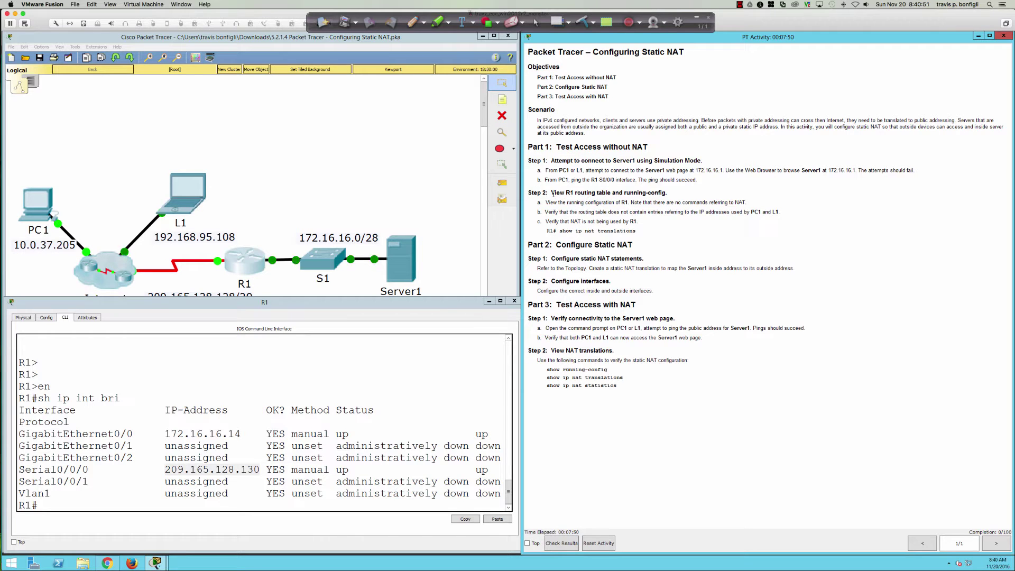
left_click_drag(551, 192, 679, 202)
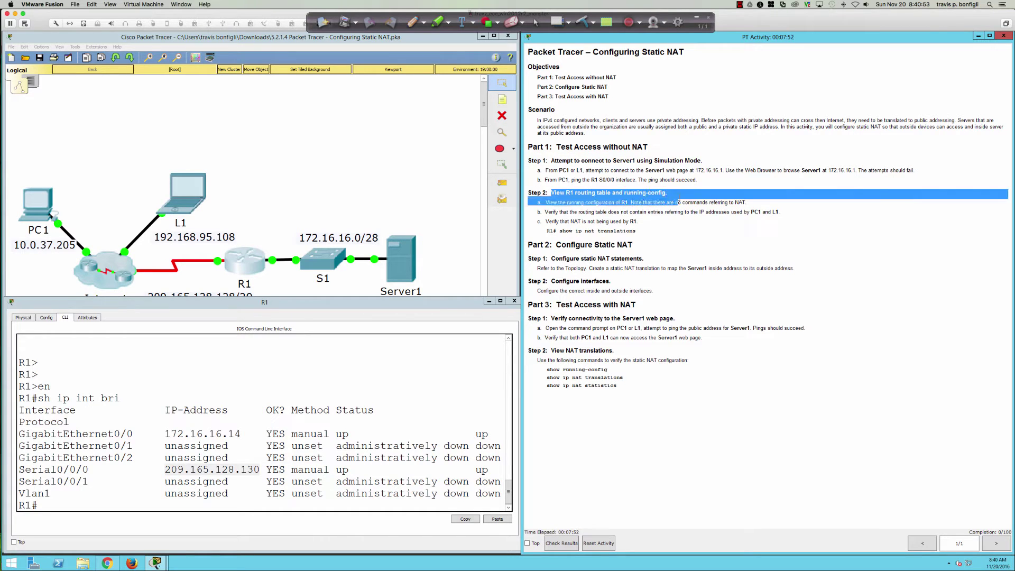
left_click(679, 202)
- Display R1's running configuration and page through it to the end to look for NAT commands
left_click(372, 381)
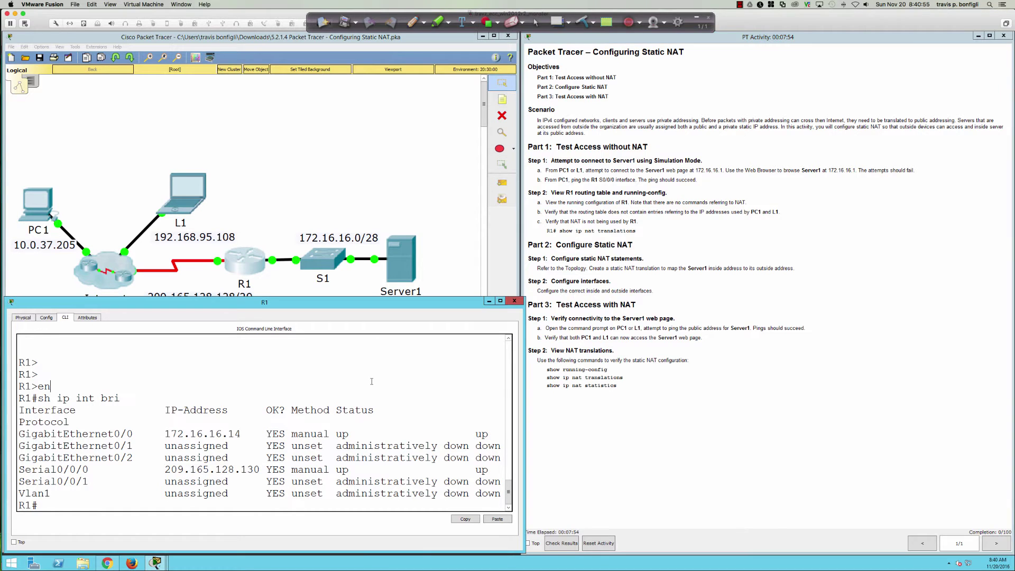
key("Return")
key("Return")
key("Return")
type("sh run")
key("Return")
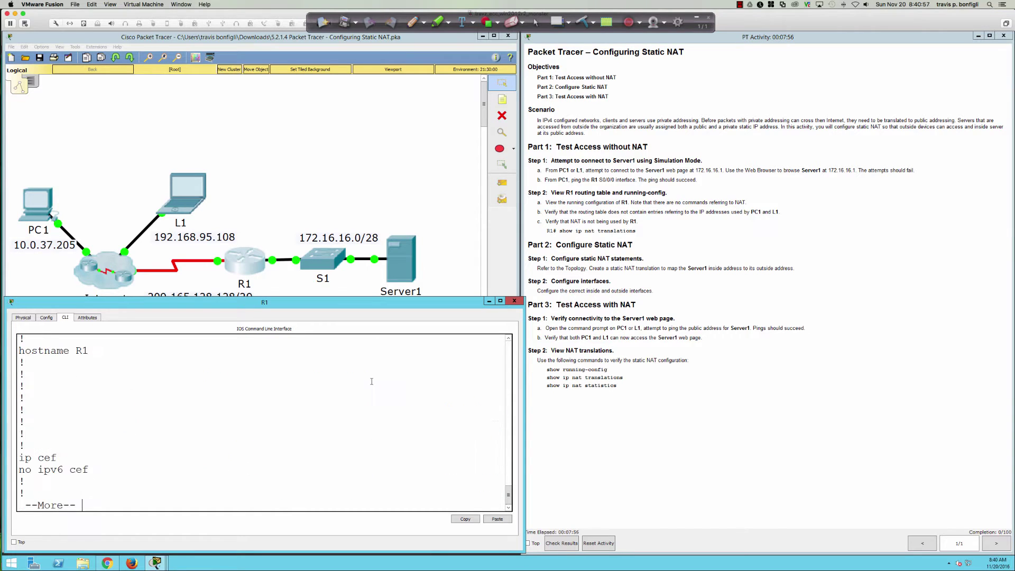
key("space")
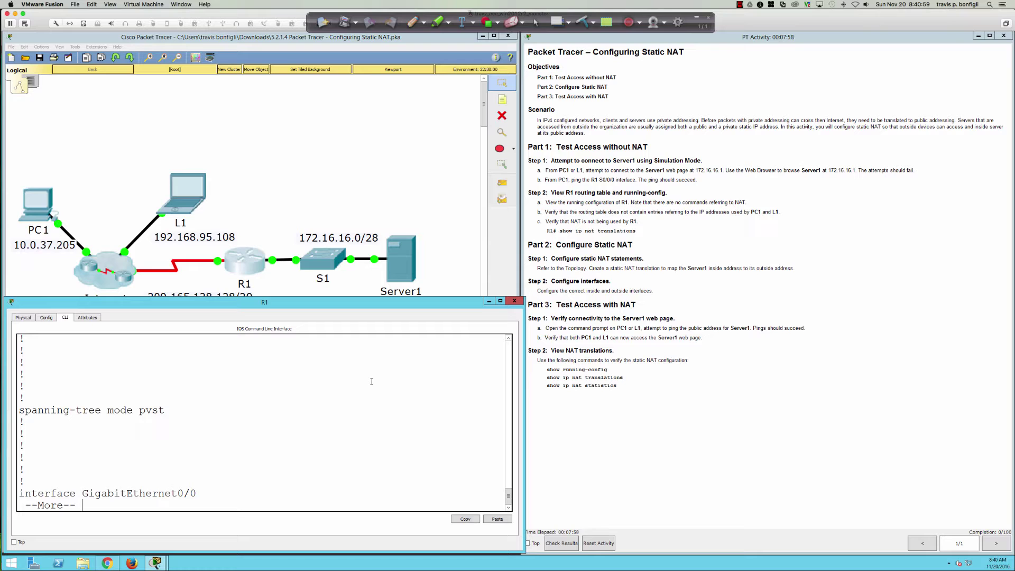
key("space")
key("space")
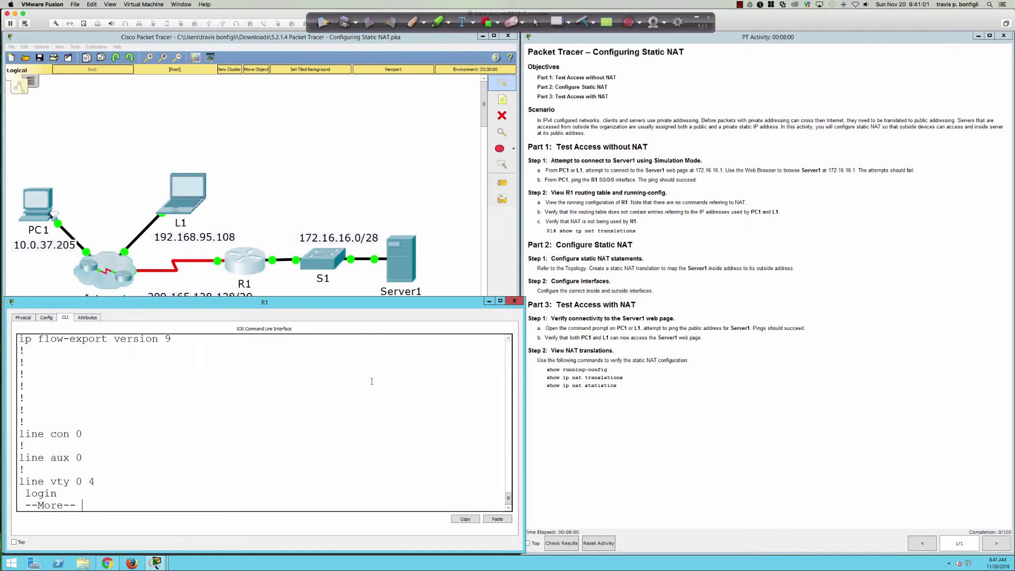
key("space")
- Display R1's IP routing table and its NAT translations
type("sh ip route")
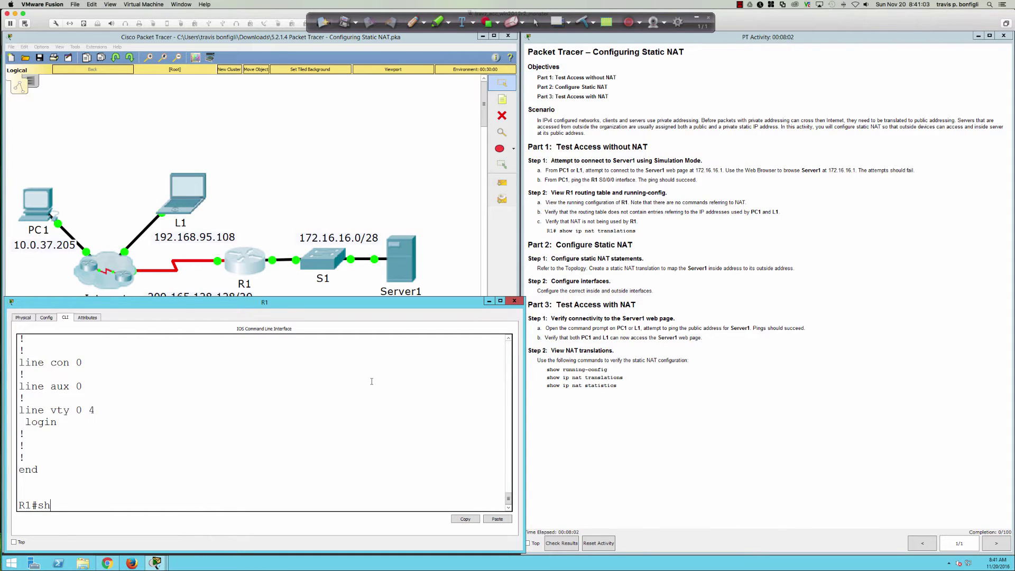
key("Return")
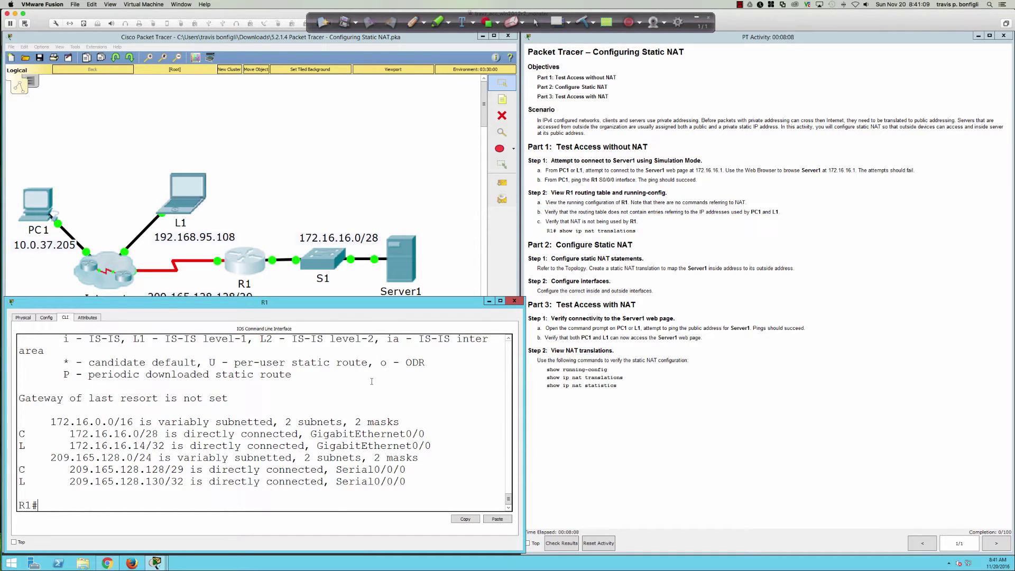
type("sh ip nat tran")
key("Tab")
key("Return")
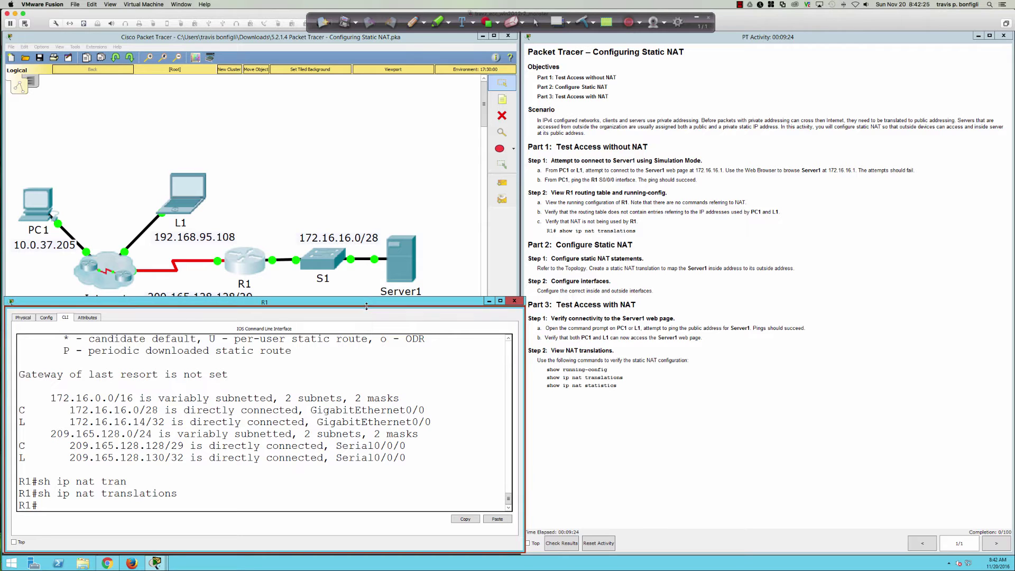
- Shorten R1's window to uncover Server1's inside and outside addresses, and review the Part 2 static NAT instructions
left_click_drag(366, 306, 366, 339)
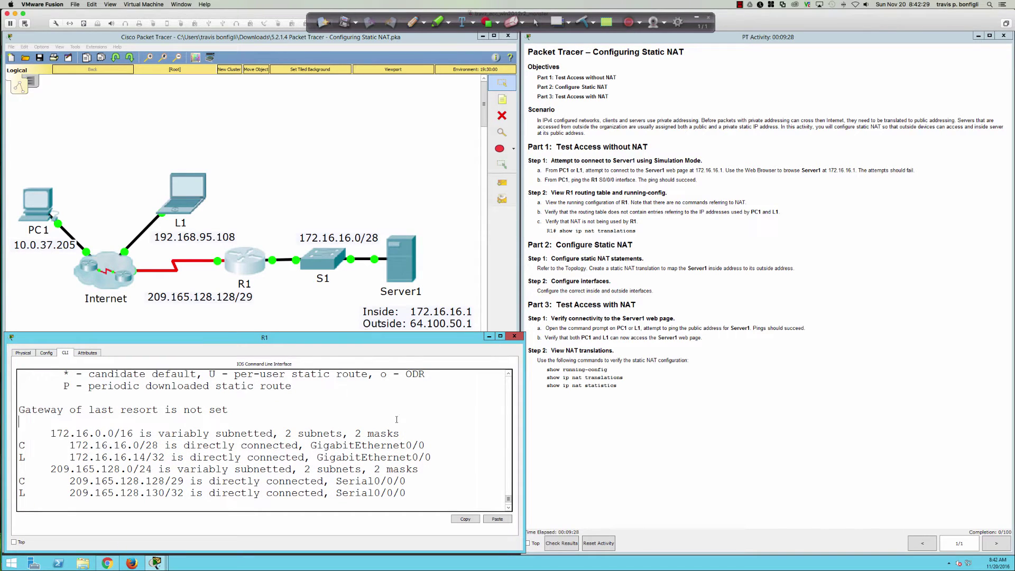
scroll(396, 419, "down", 2)
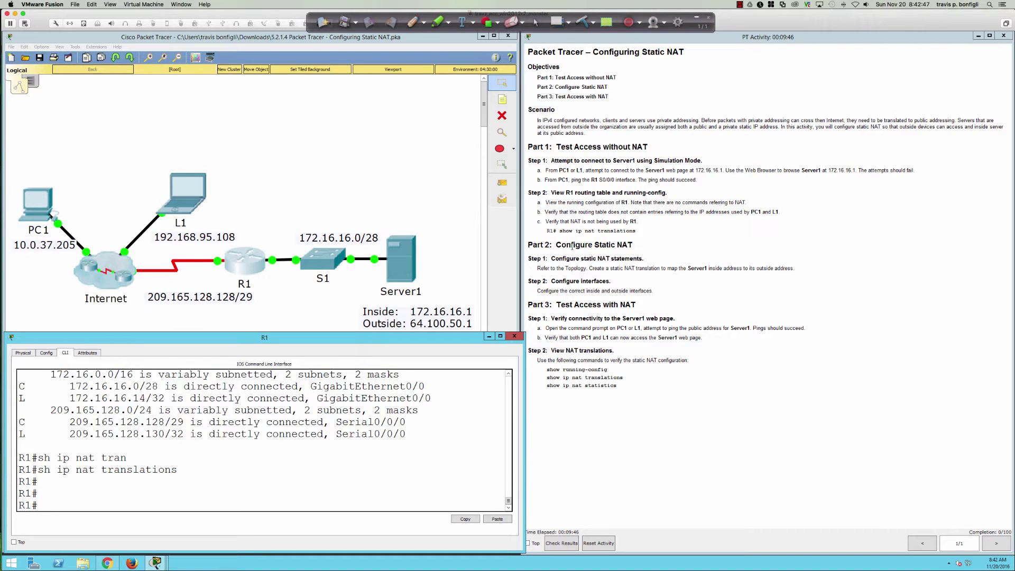
left_click_drag(573, 244, 630, 248)
left_click(607, 269)
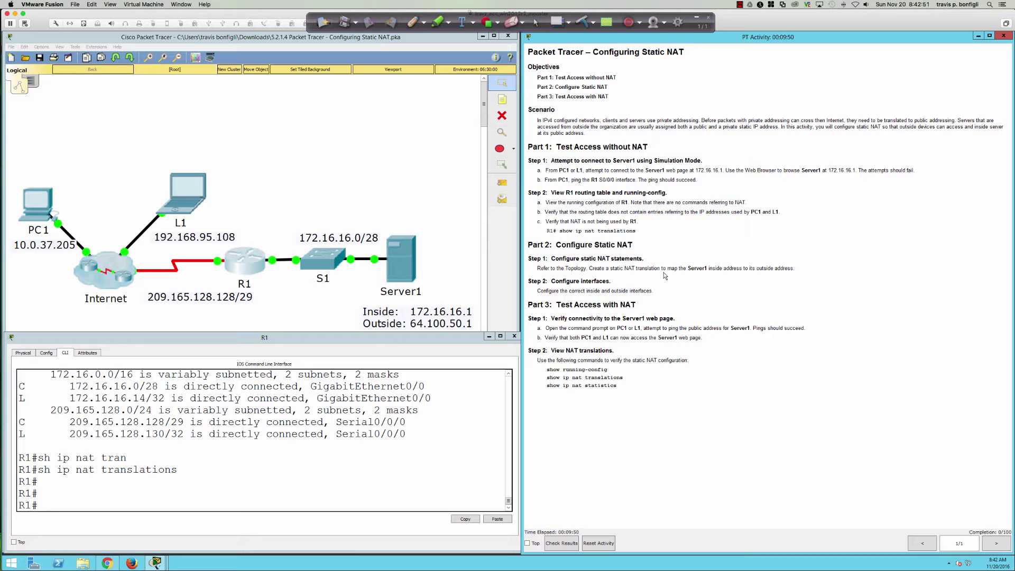
- Return to R1's CLI and enter global configuration mode with conf t
left_click(383, 508)
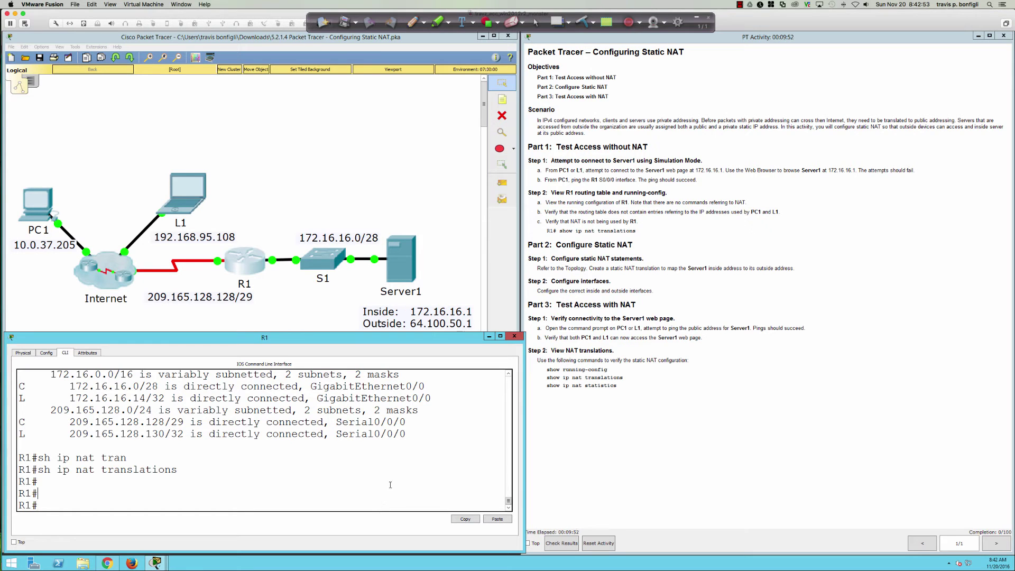
key("Return")
key("Return")
key("Return")
type("conf t")
key("Return")
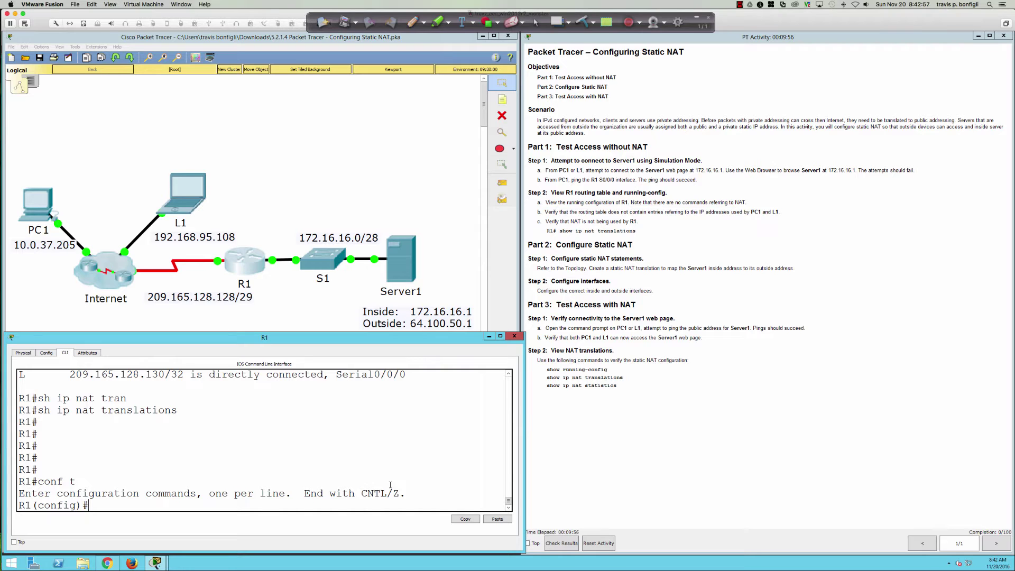
- Begin the command ip nat inside on R1, listing the available keywords with context help after each part
type("ip nat")
key("Tab")
type("?")
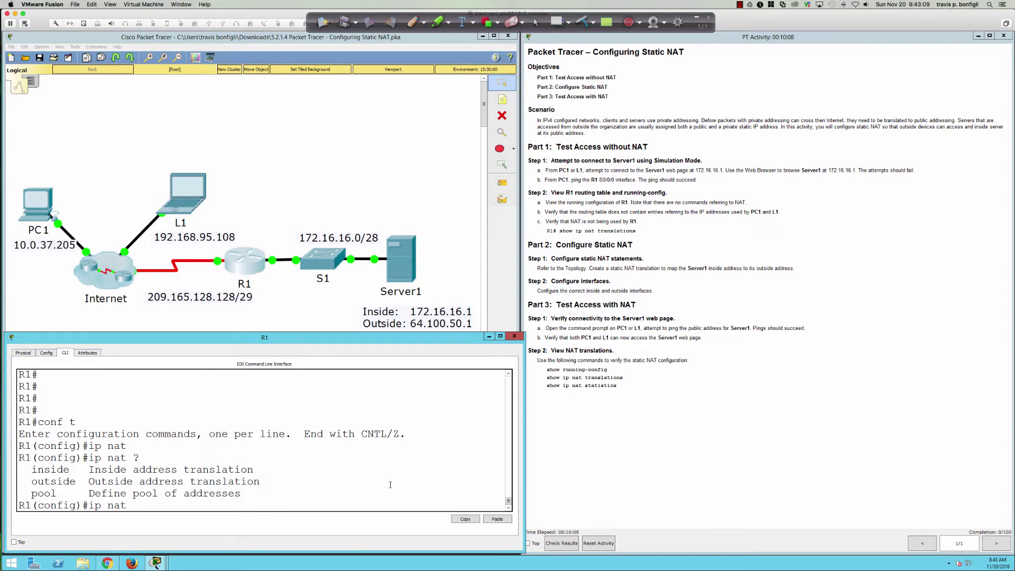
type("in")
key("Tab")
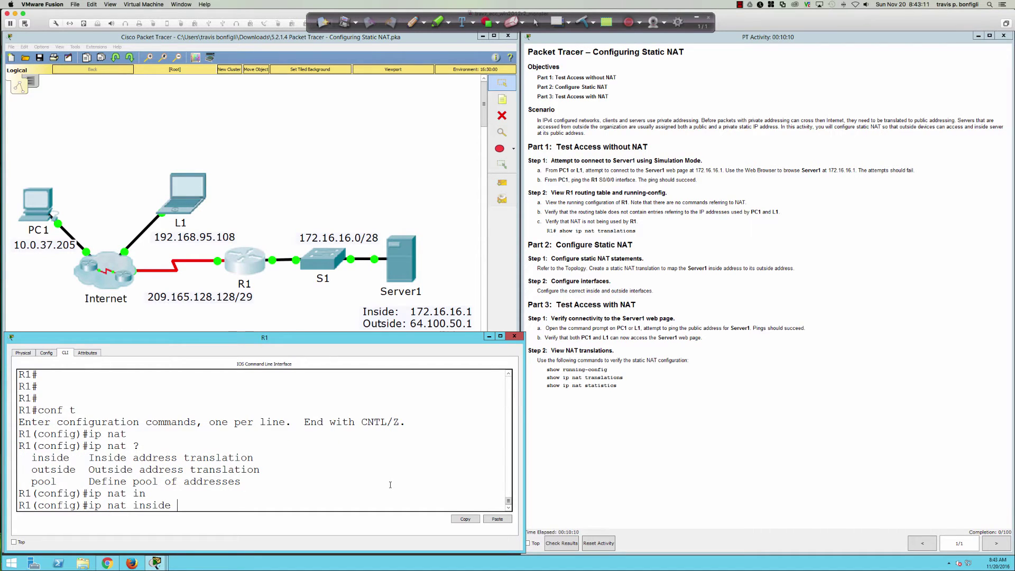
type("?")
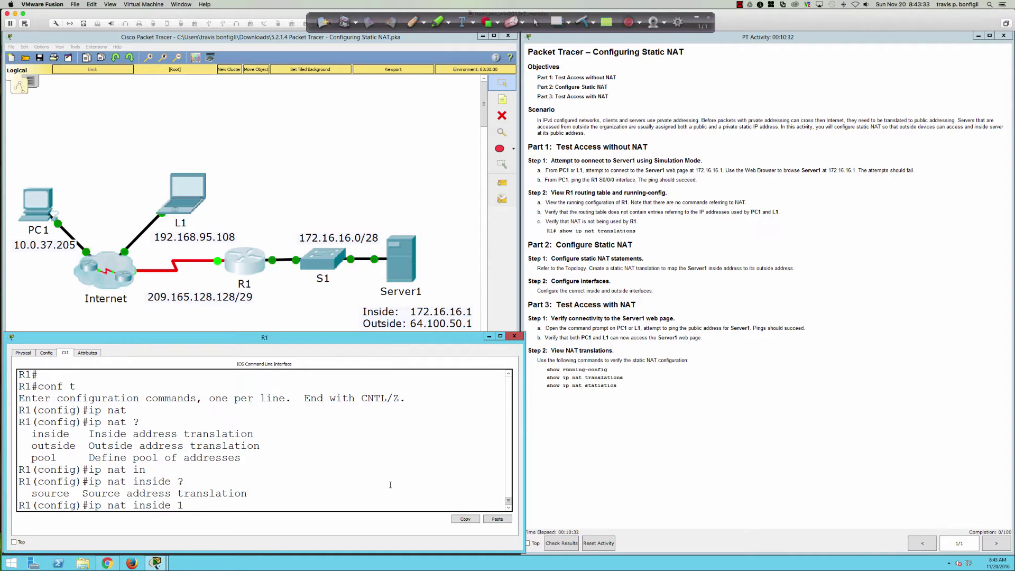
type("172.16.16.1 ?")
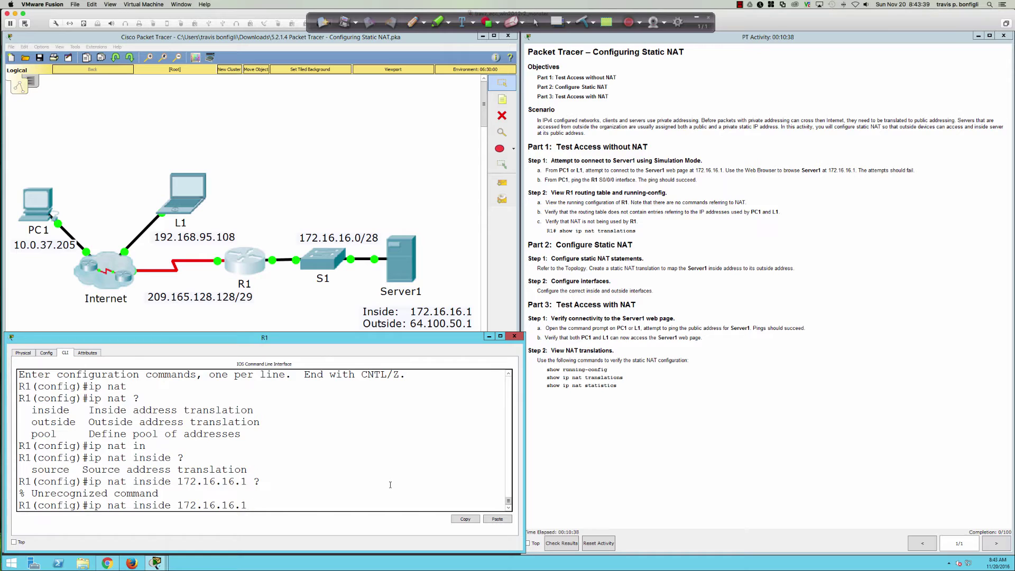
key("BackSpace")
key("BackSpace")
key("BackSpace")
key("BackSpace")
key("BackSpace")
key("BackSpace")
key("BackSpace")
key("BackSpace")
key("BackSpace")
key("BackSpace")
key("BackSpace")
- Extend the command to ip nat inside source static 172.16.16.1 64.100.50.1, checking the options with context help
type("sour")
key("Tab")
type("?")
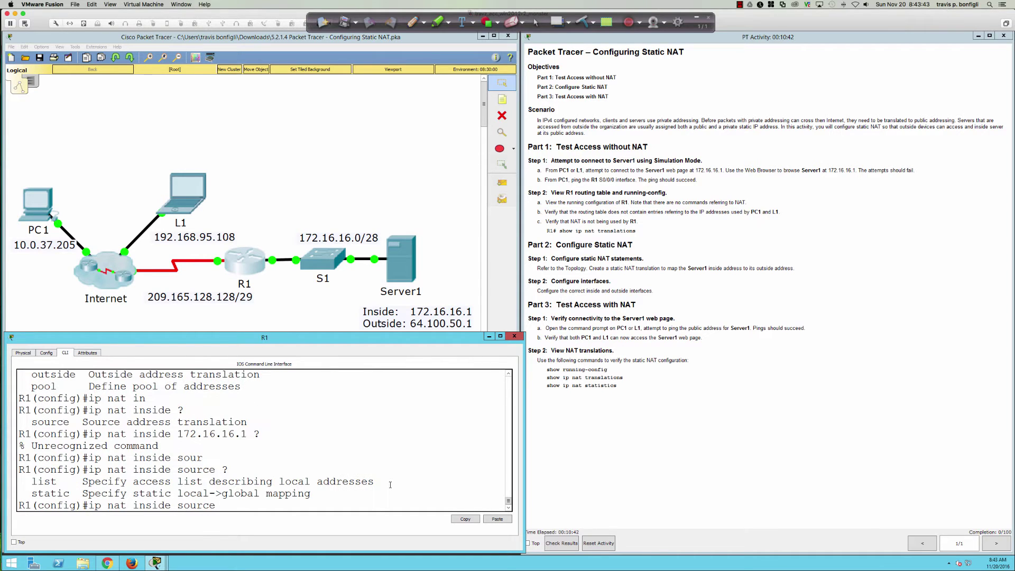
type("st")
key("Tab")
type("?")
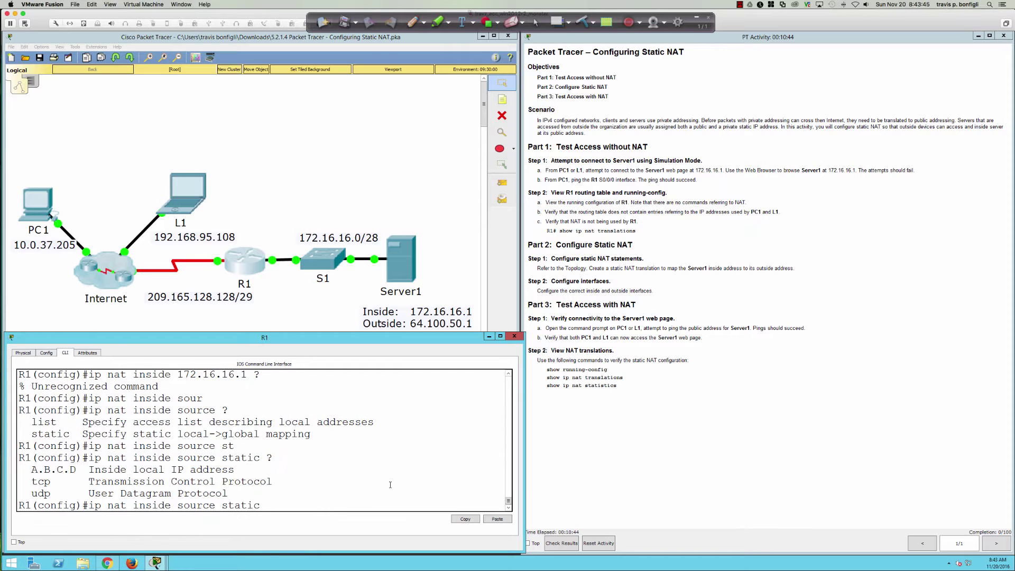
type("172.16.16.1 ?")
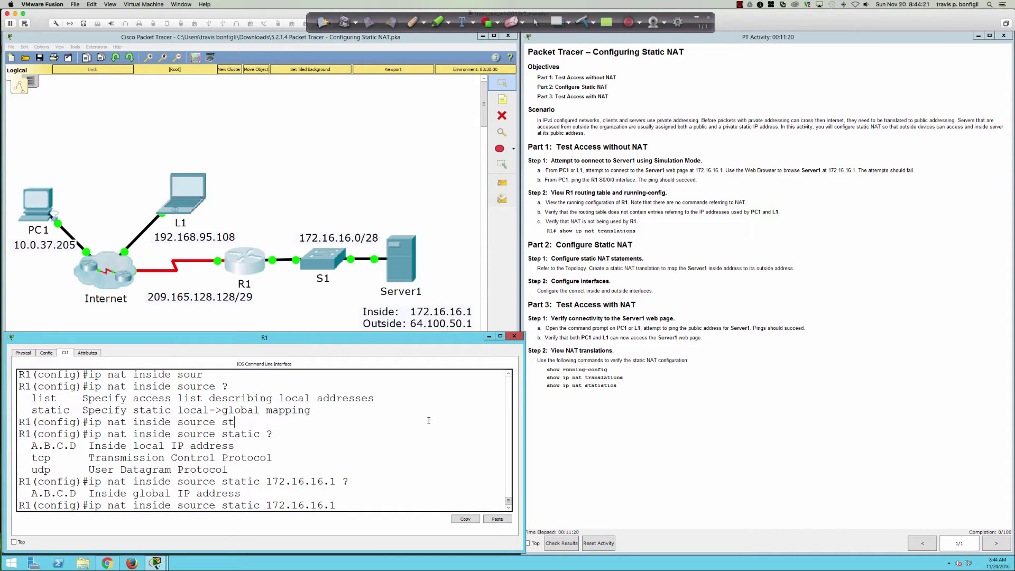
type("64.100.50.1 ?")
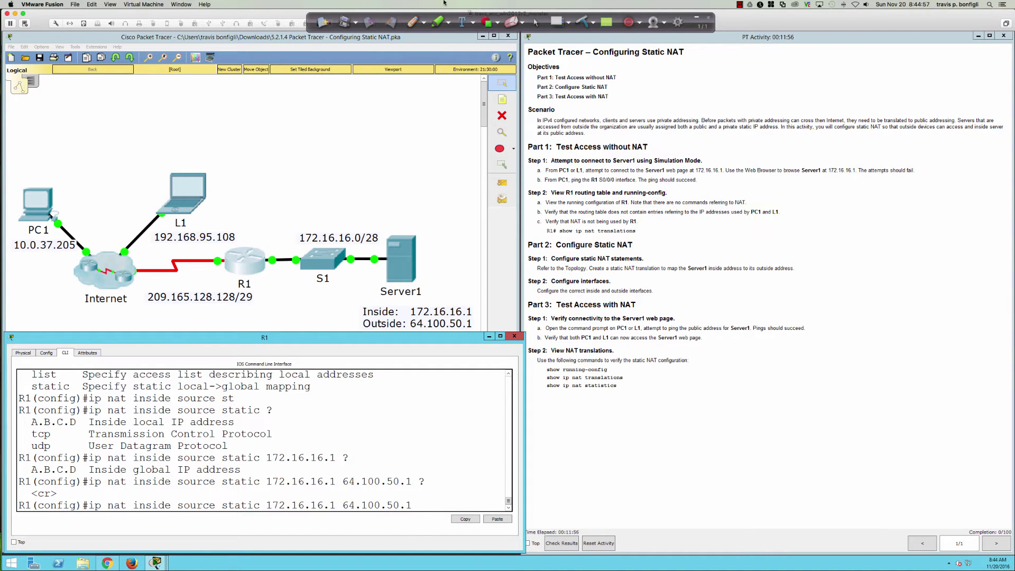
- Switch to the Ink2Go pen, circle the network containing R1, S1 and Server1, and label it "Comp A."
left_click(412, 22)
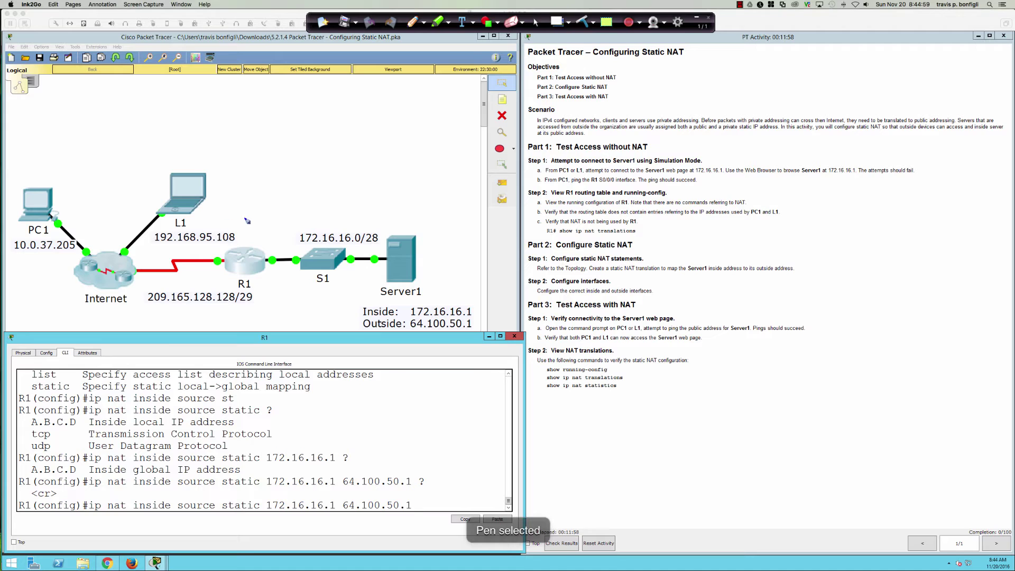
mouse_move(251, 218)
left_mouse_down()
mouse_move(204, 249)
mouse_move(217, 309)
mouse_move(329, 314)
mouse_move(472, 297)
mouse_move(386, 214)
mouse_move(259, 220)
left_mouse_up()
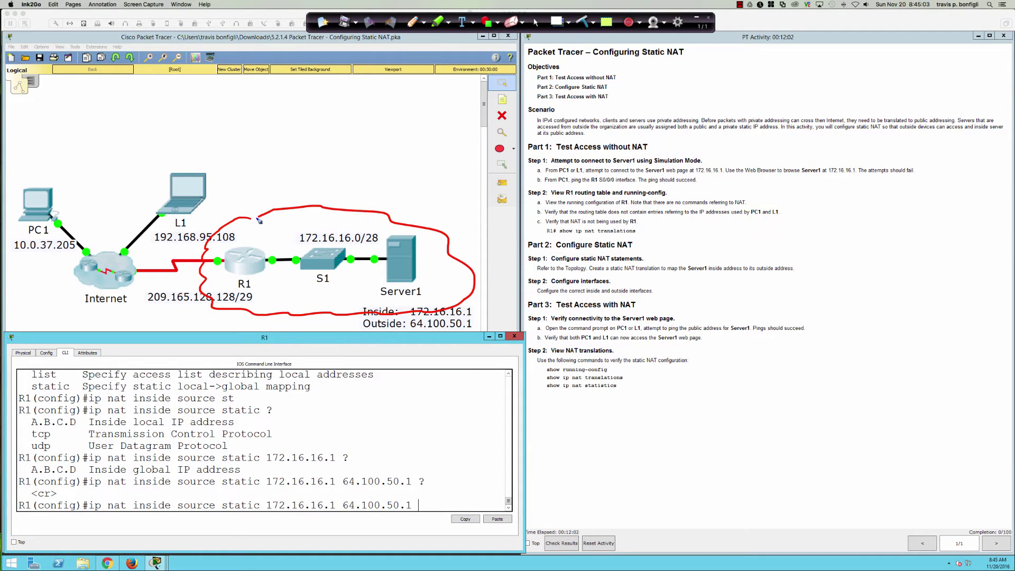
left_click_drag(284, 294, 355, 306)
left_click(357, 306)
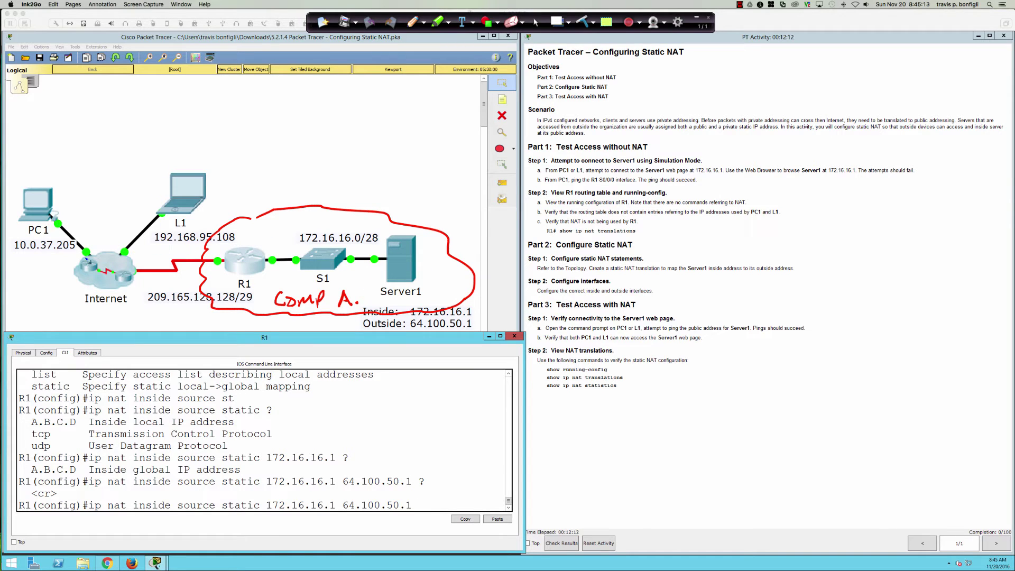
- Underline the addresses of PC1 and L1 with the pen and write "WFH" above both devices
left_click_drag(15, 254, 68, 256)
mouse_move(160, 244)
left_mouse_down()
mouse_move(232, 243)
mouse_move(149, 245)
left_mouse_up()
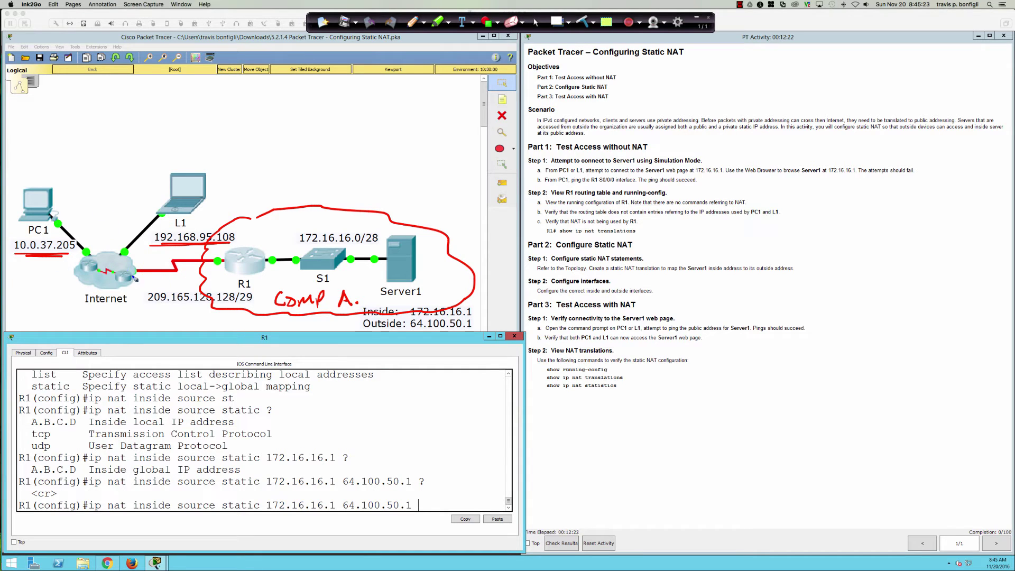
left_click(30, 173)
mouse_move(28, 161)
left_mouse_down()
mouse_move(36, 172)
mouse_move(12, 182)
mouse_move(25, 164)
left_mouse_up()
left_click_drag(21, 173, 27, 170)
mouse_move(163, 153)
left_mouse_down()
mouse_move(170, 164)
mouse_move(188, 143)
left_mouse_up()
left_click_drag(188, 143, 197, 149)
mouse_move(202, 154)
left_mouse_down()
mouse_move(204, 141)
mouse_move(213, 155)
mouse_move(215, 146)
left_mouse_up()
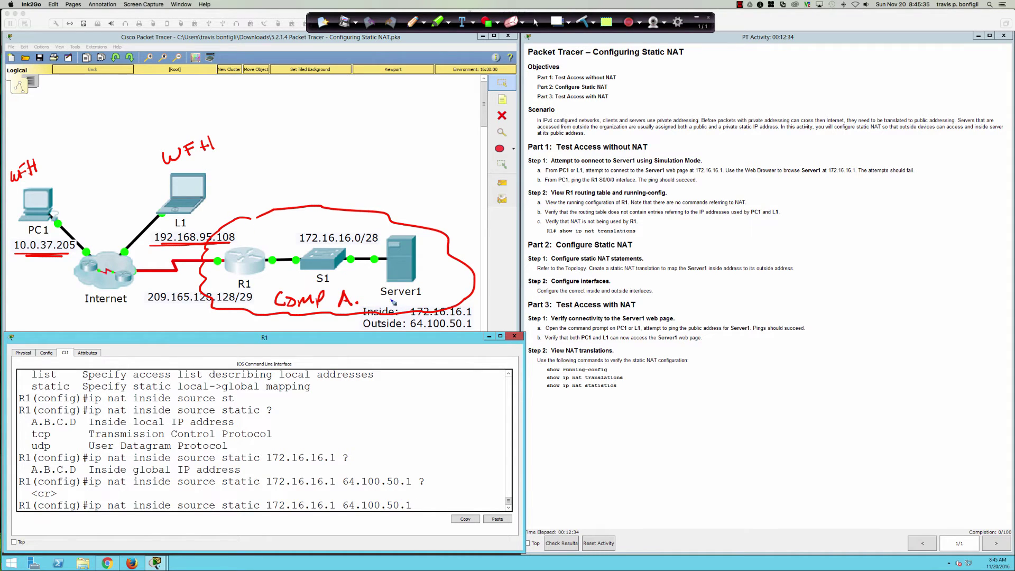
- Underline Server1 and its outside address, mark its inside and outside addresses with arrows, and circle L1's WFH label
left_click_drag(383, 299, 413, 301)
left_click_drag(482, 292, 474, 305)
mouse_move(492, 312)
left_mouse_down()
mouse_move(472, 324)
mouse_move(480, 327)
left_mouse_up()
left_click_drag(170, 134, 173, 135)
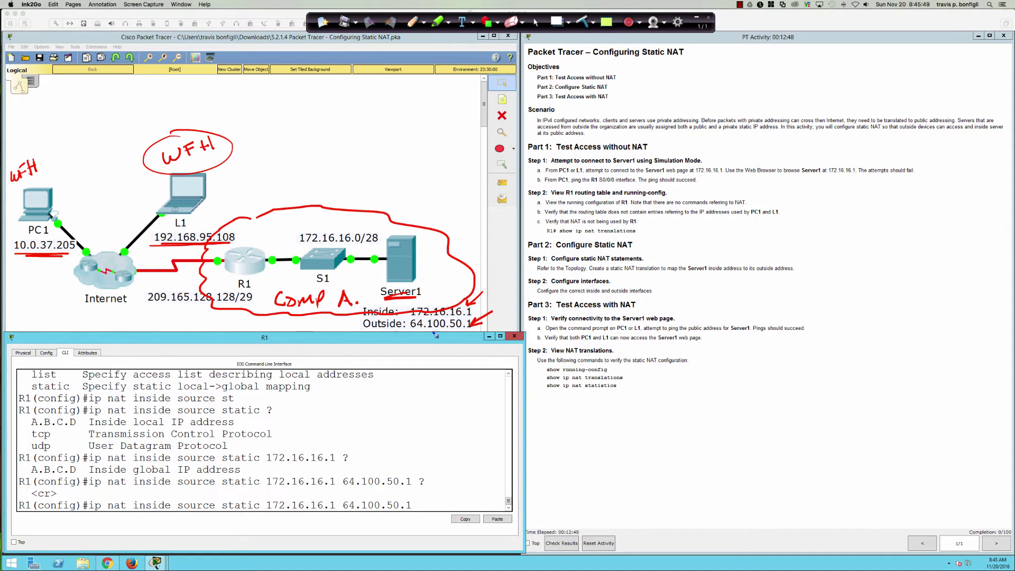
left_click_drag(411, 330, 473, 330)
- Bracket the static NAT command in R1's CLI and draw arrows pointing at its two IP addresses
mouse_move(97, 497)
left_mouse_down()
mouse_move(83, 517)
mouse_move(104, 517)
left_mouse_up()
mouse_move(411, 493)
left_mouse_down()
mouse_move(425, 494)
mouse_move(425, 516)
mouse_move(408, 516)
left_mouse_up()
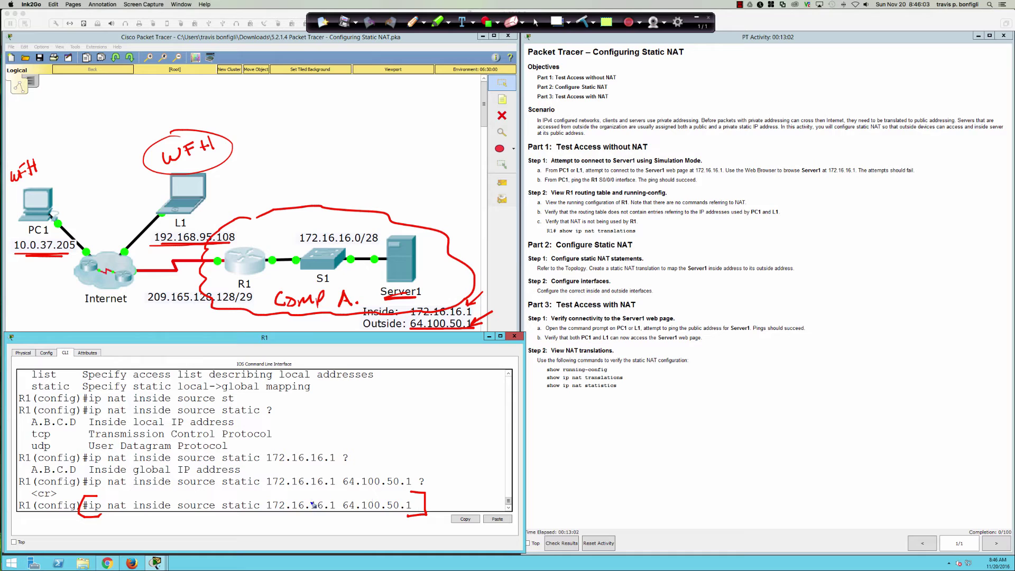
left_click_drag(308, 489, 309, 500)
left_click_drag(376, 485, 379, 495)
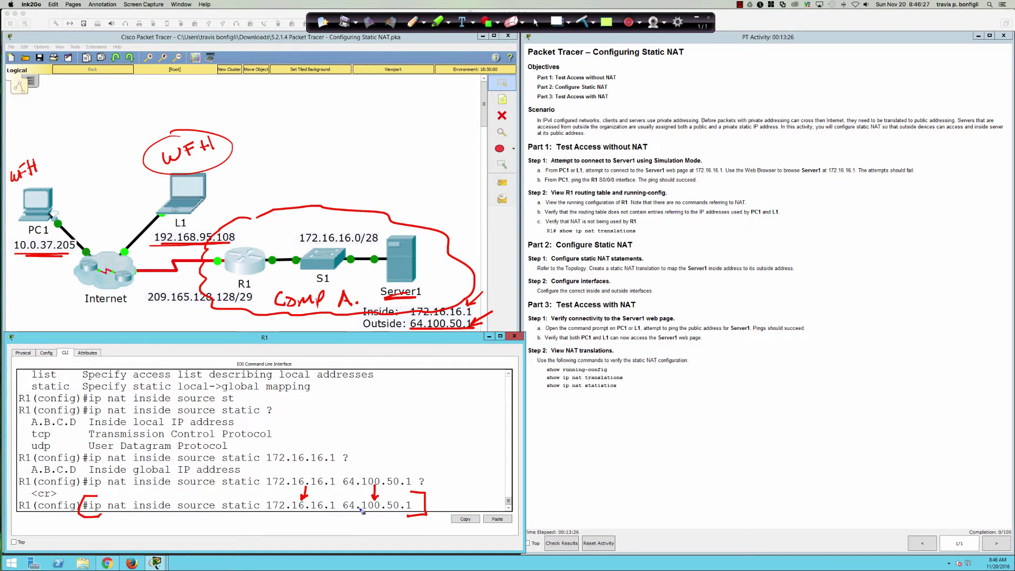
- Draw an arrow from Server1 to a circled "WWW" label, underline the NAT command and circle Server1's name
mouse_move(406, 235)
left_mouse_down()
mouse_move(408, 193)
mouse_move(416, 200)
left_mouse_up()
mouse_move(388, 166)
left_mouse_down()
mouse_move(391, 176)
mouse_move(445, 154)
left_mouse_up()
left_click_drag(390, 187, 449, 176)
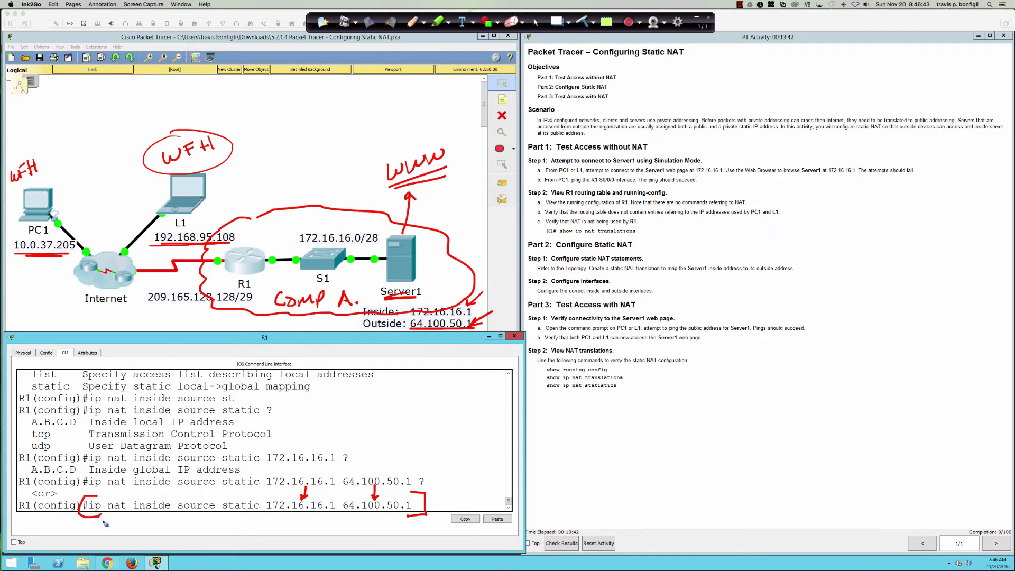
left_click_drag(103, 521, 408, 515)
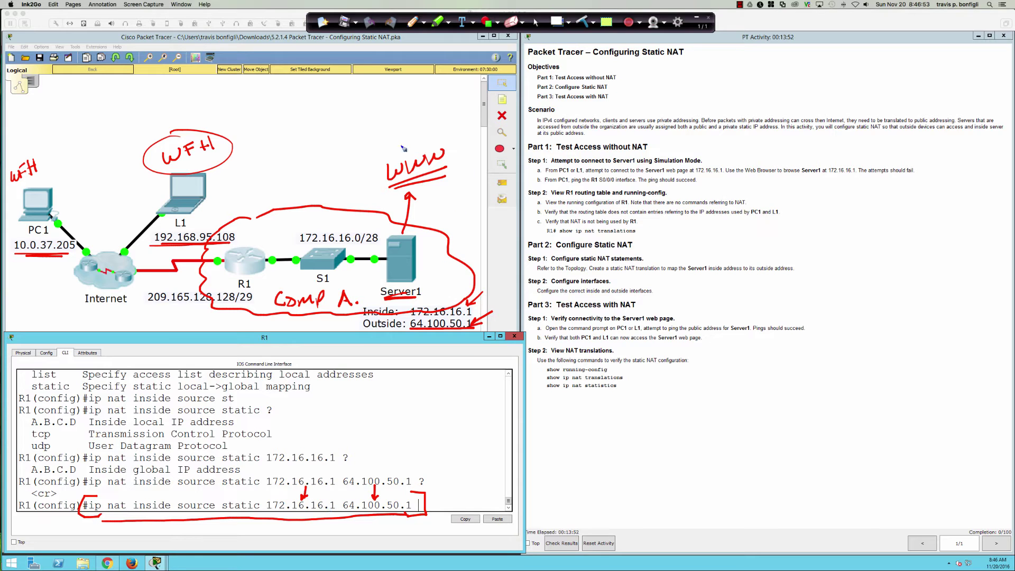
left_click_drag(402, 138, 400, 137)
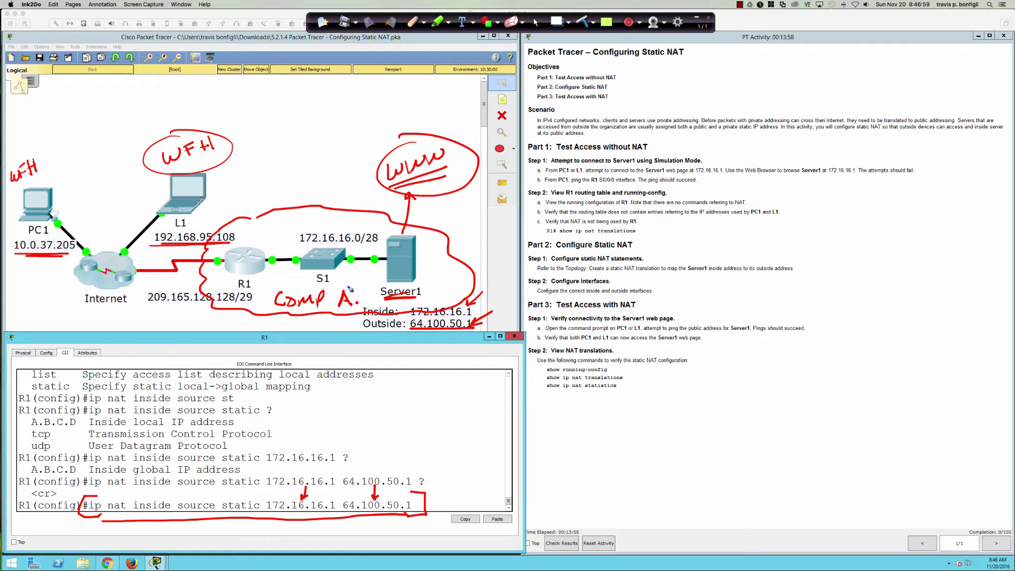
mouse_move(400, 282)
left_mouse_down()
mouse_move(373, 288)
mouse_move(394, 307)
mouse_move(431, 299)
mouse_move(408, 280)
mouse_move(394, 284)
left_mouse_up()
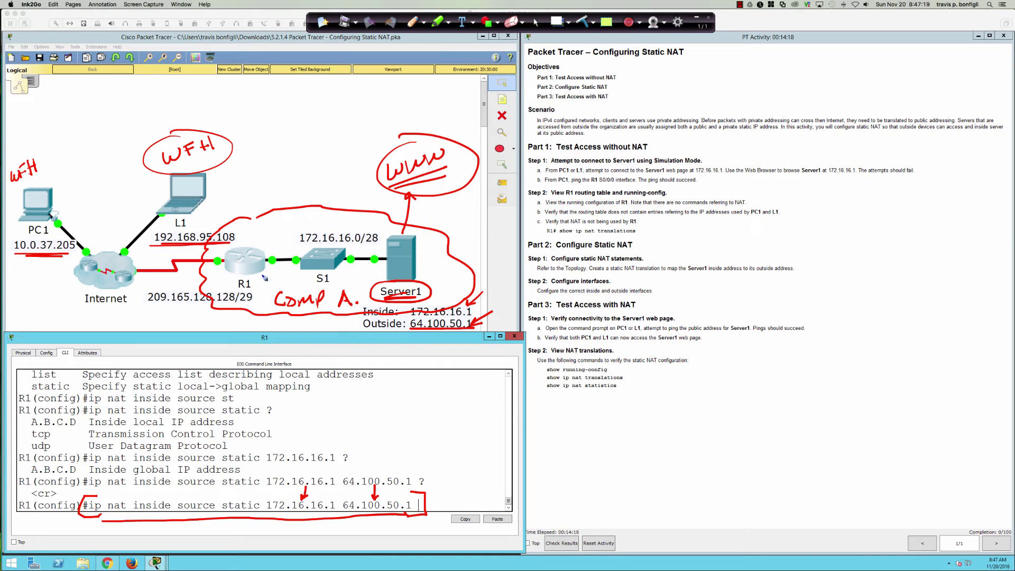
- Circle Server1's outside address, sketch a PC linked to S1, and circle both addresses in the NAT command
mouse_move(427, 320)
left_mouse_down()
mouse_move(412, 336)
mouse_move(486, 328)
mouse_move(428, 316)
left_mouse_up()
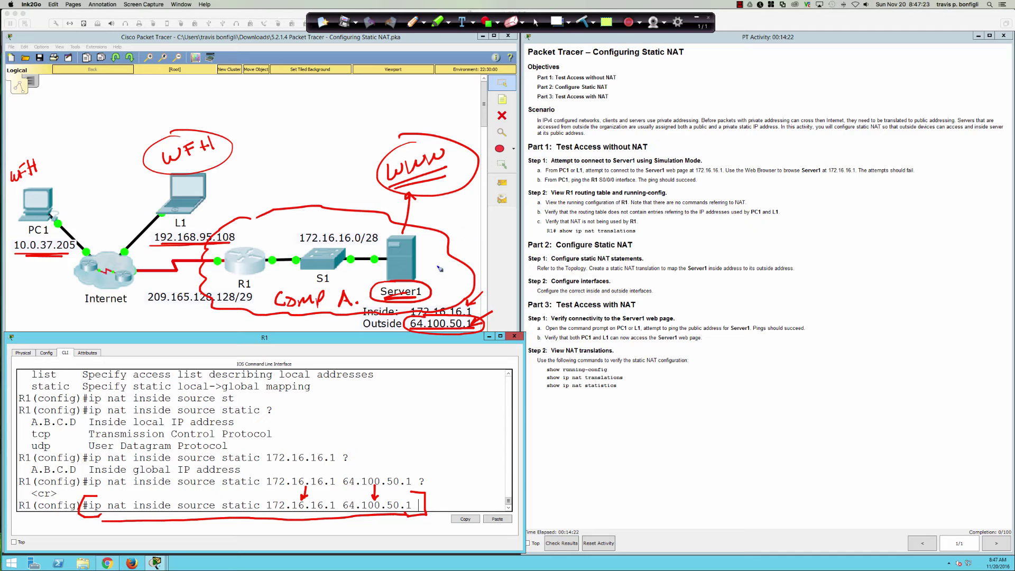
mouse_move(335, 247)
left_mouse_down()
mouse_move(368, 202)
mouse_move(381, 200)
mouse_move(381, 178)
left_mouse_up()
mouse_move(357, 181)
left_mouse_down()
mouse_move(382, 179)
mouse_move(371, 195)
mouse_move(380, 197)
left_mouse_up()
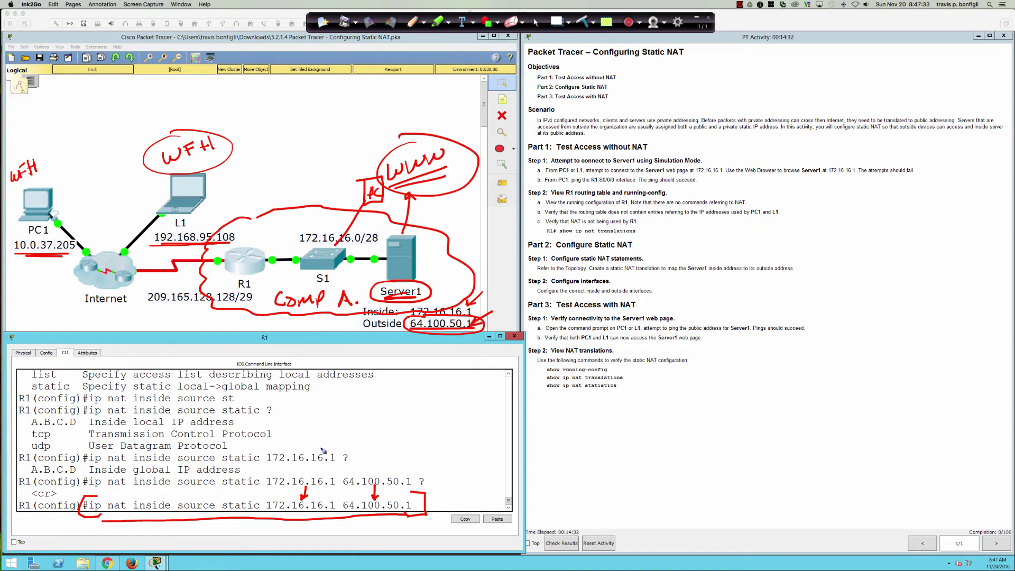
mouse_move(289, 493)
left_mouse_down()
mouse_move(277, 500)
mouse_move(326, 525)
mouse_move(339, 501)
mouse_move(341, 520)
mouse_move(399, 523)
mouse_move(422, 497)
mouse_move(361, 491)
left_mouse_up()
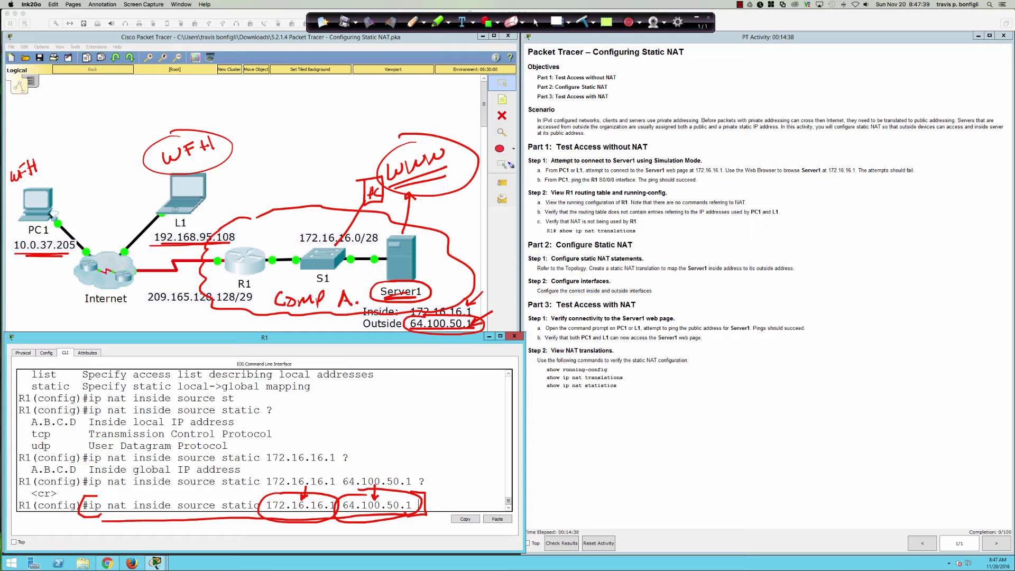
- Clear all ink annotations and submit R1's static NAT command mapping 172.16.16.1 to 64.100.50.1
left_click(582, 21)
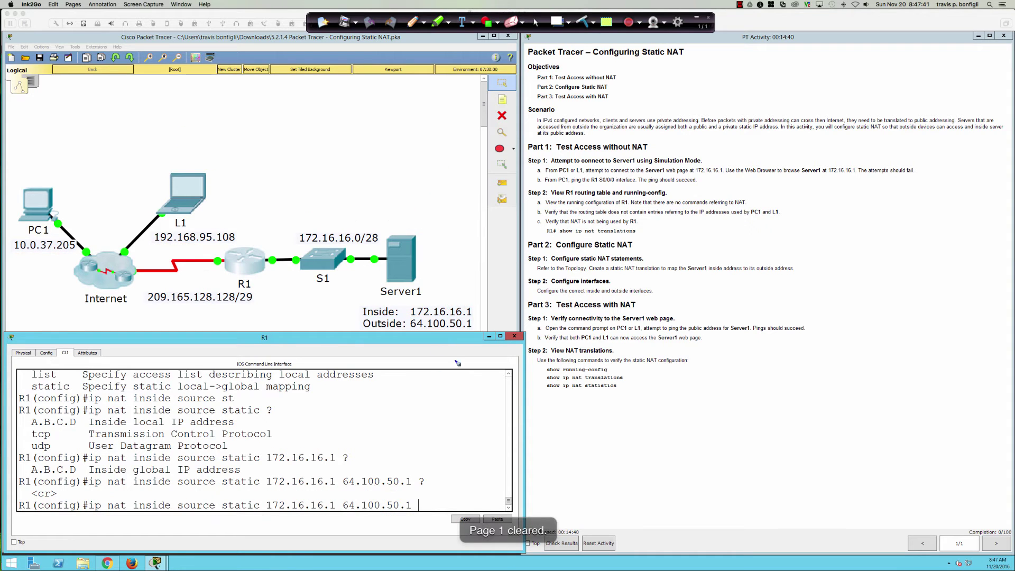
left_click(535, 22)
left_click(437, 416)
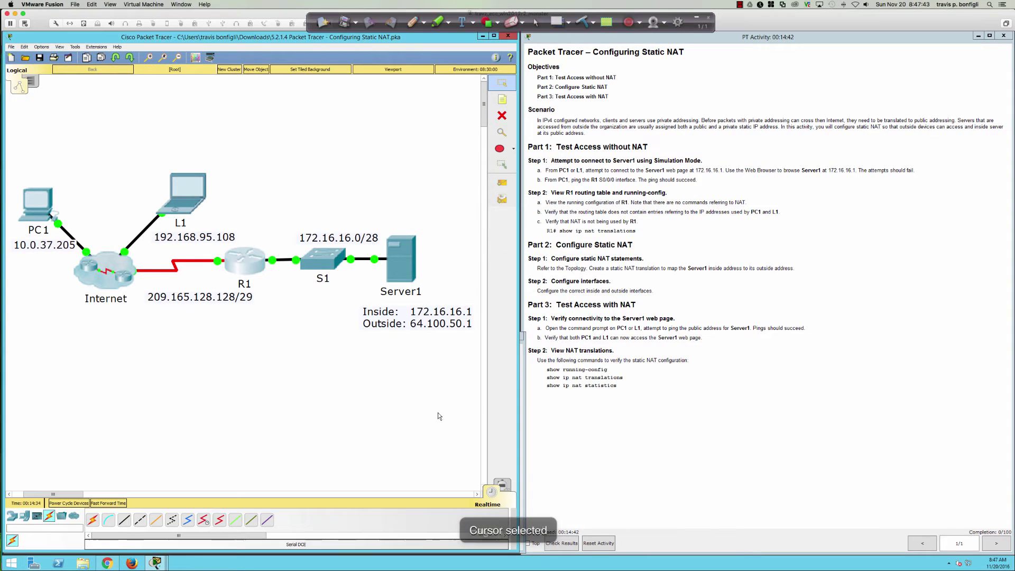
left_click(525, 353)
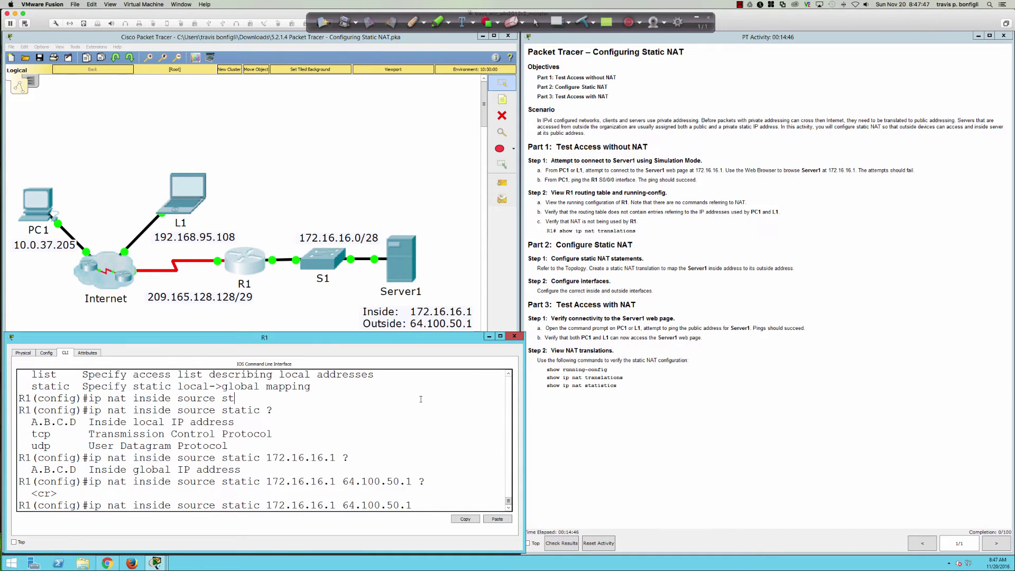
key("Return")
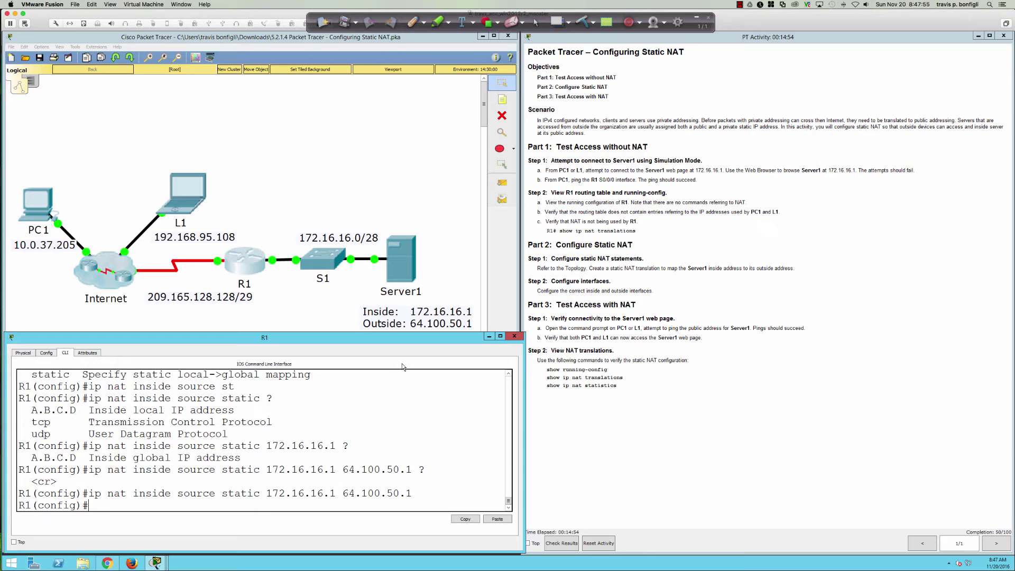
- Display R1's NAT translations with "do sh ip nat trans" and examine the static entry's inside global and inside local addresses
type("do sh ip nat trans")
key("Return")
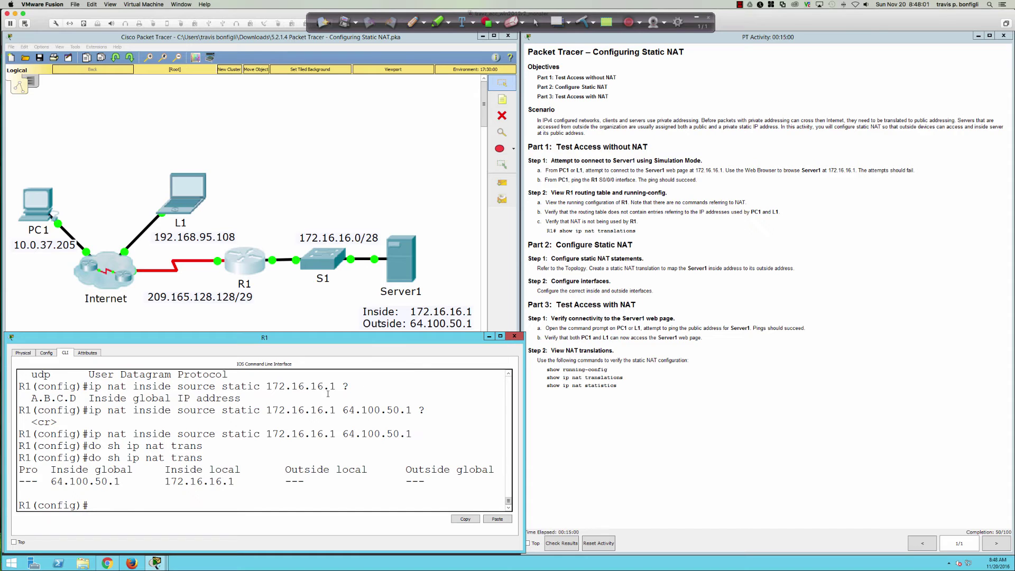
left_click_drag(19, 482, 39, 483)
left_click(52, 482)
left_click_drag(108, 481, 246, 481)
key("Return")
key("Return")
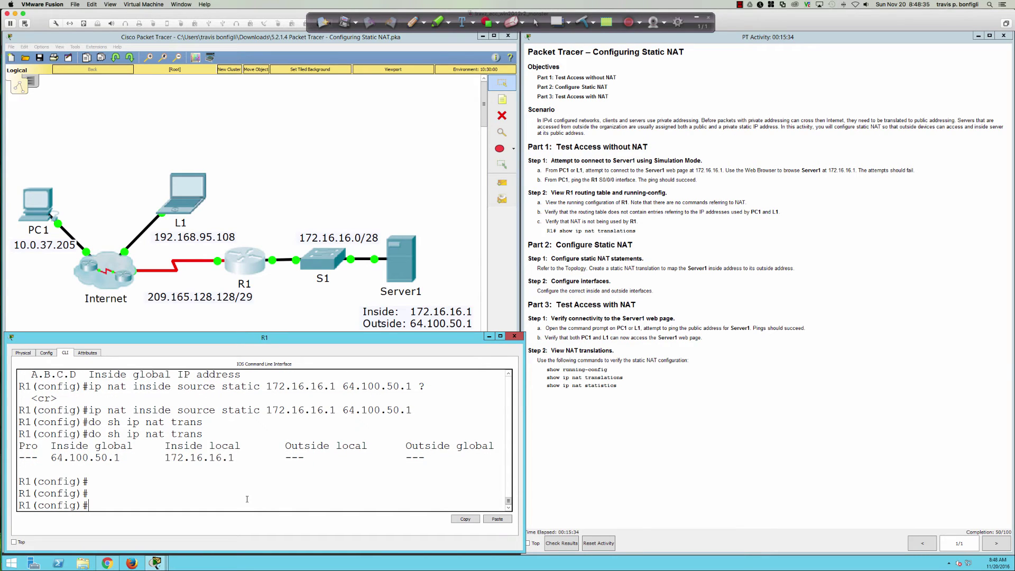
- Query R1's NAT statistics from global configuration mode with "do sh ip nat sta"
type("sh ip nat sta")
key("Return")
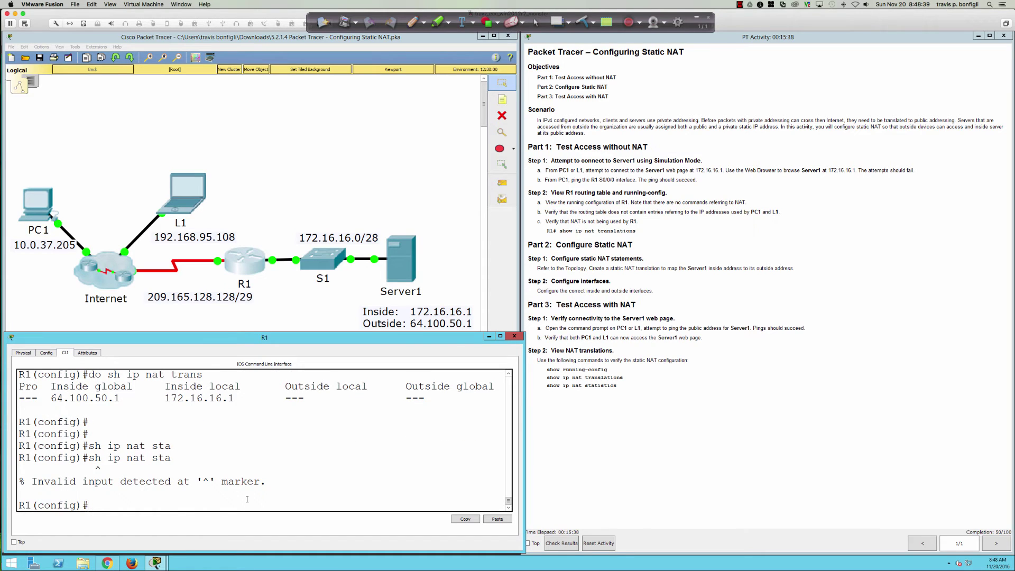
type("do sh ip nat sta")
key("Return")
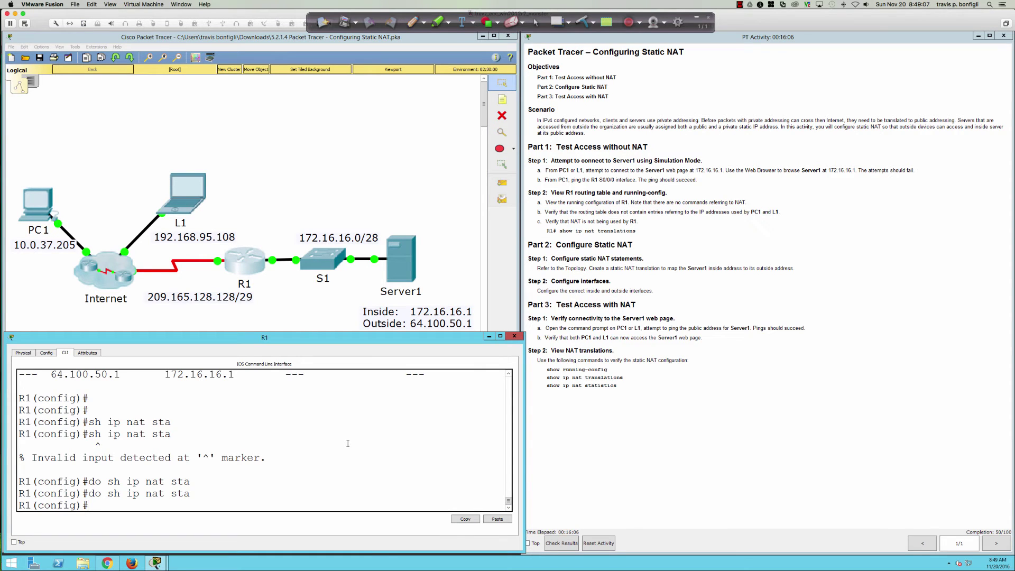
key("Return")
key("Return")
key("Return")
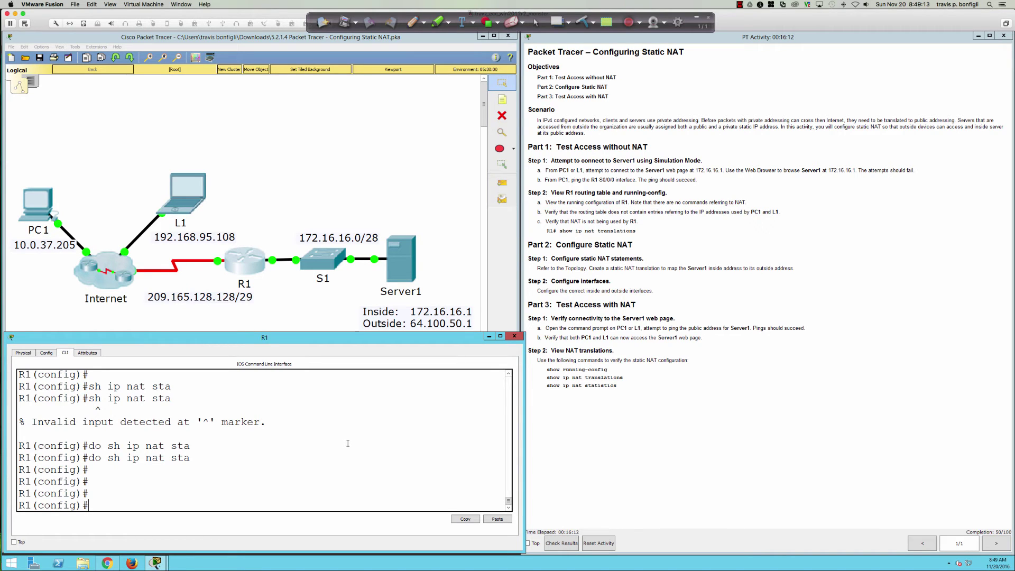
- List R1's interfaces, addresses and status with "do sh ip int bri"
type("do sh ip int br")
type("i")
key("Return")
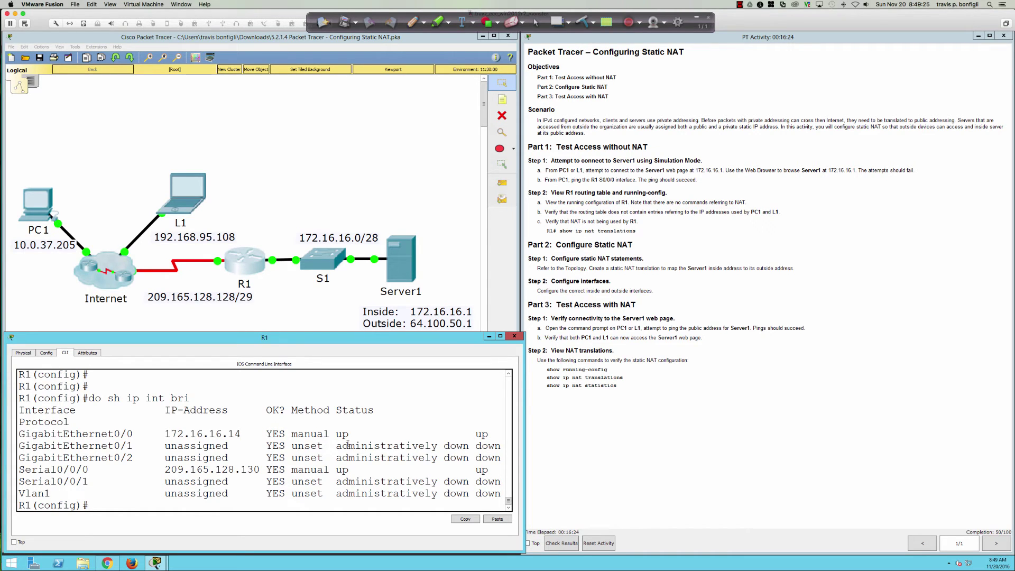
- Configure R1's GigabitEthernet0/0 interface as the NAT inside interface with "ip nat inside"
type("int g9")
key("BackSpace")
type("0/0")
key("Return")
type("ip nat i")
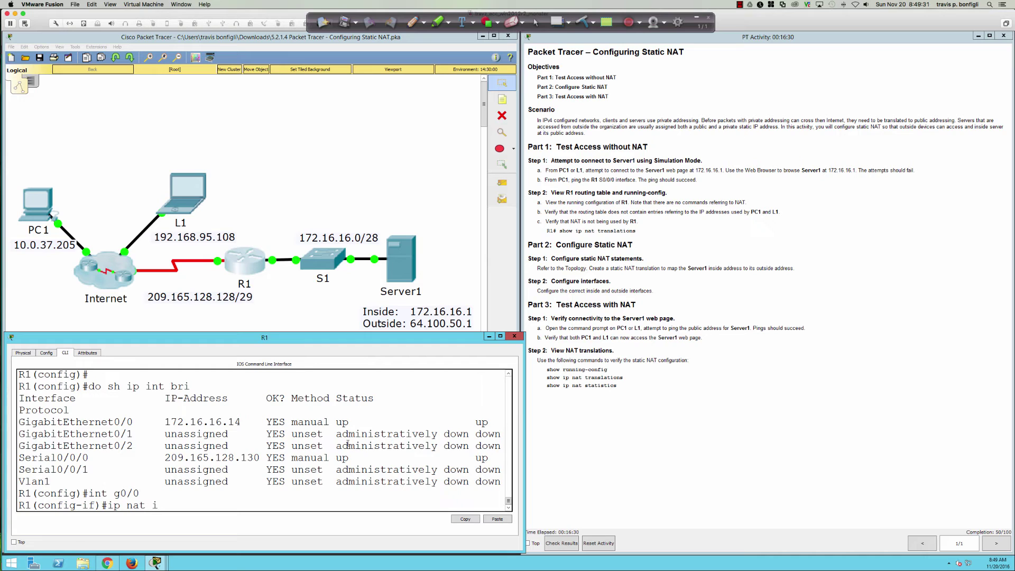
type("ns")
key("Tab")
key("Return")
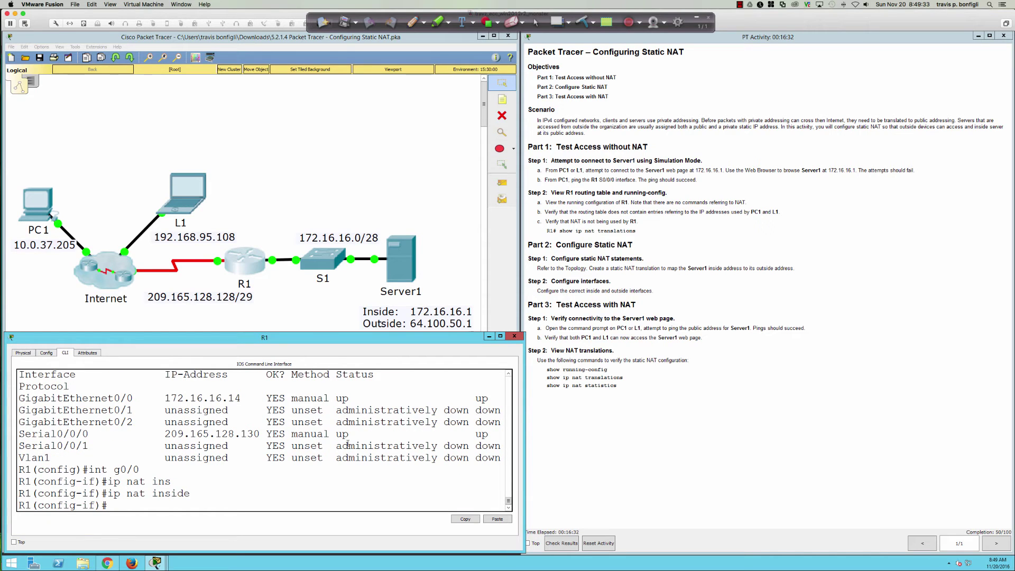
- Configure R1's Serial0/0/0 interface as the NAT outside interface with "ip nat outside"
type("int s0/0/0")
key("Return")
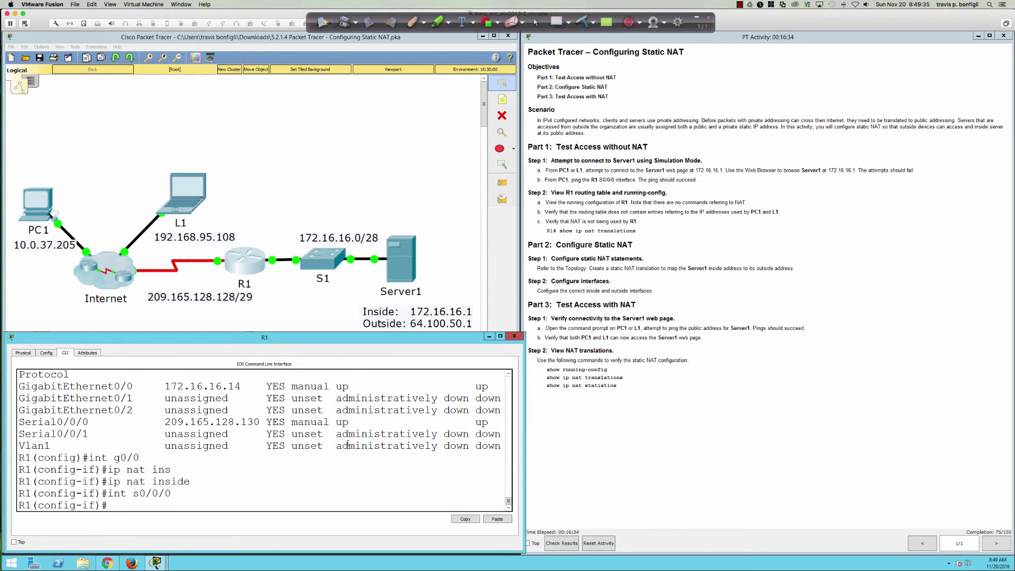
type("ip nat out")
key("Tab")
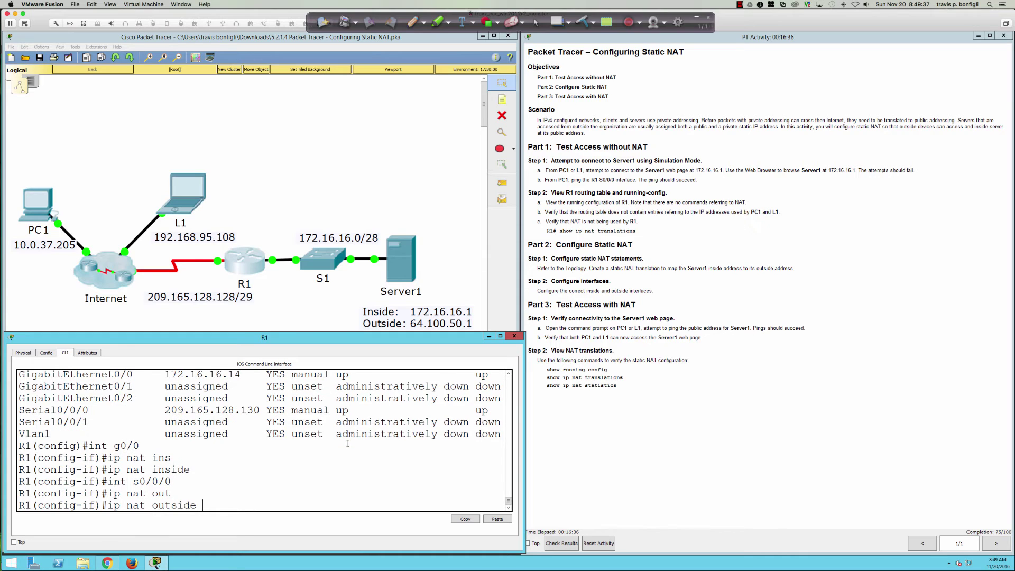
key("Return")
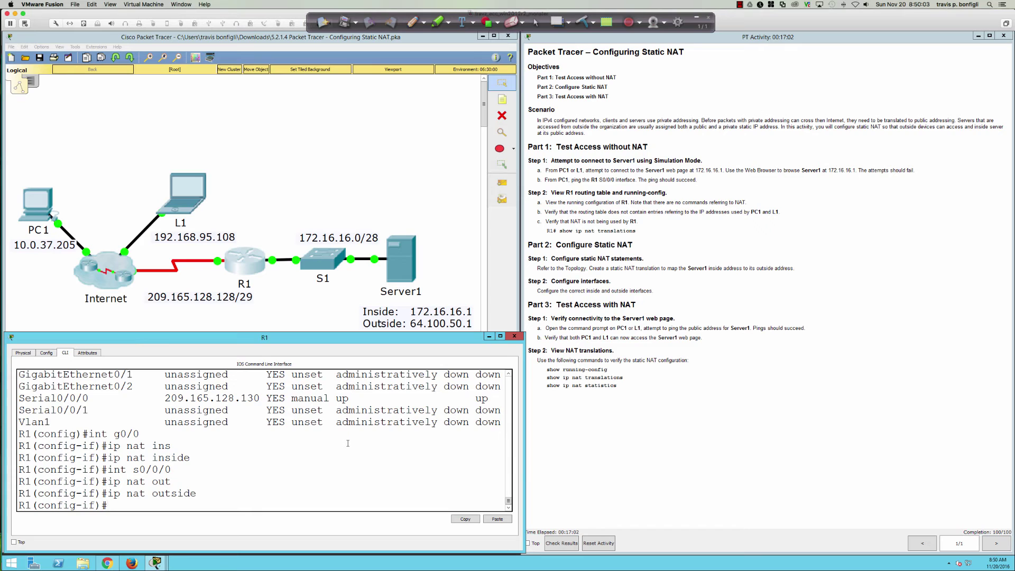
- Display R1's NAT statistics and highlight the translation total, the interface and counter lines, and the dynamic mappings line
type("do sh ip nat sta")
key("Return")
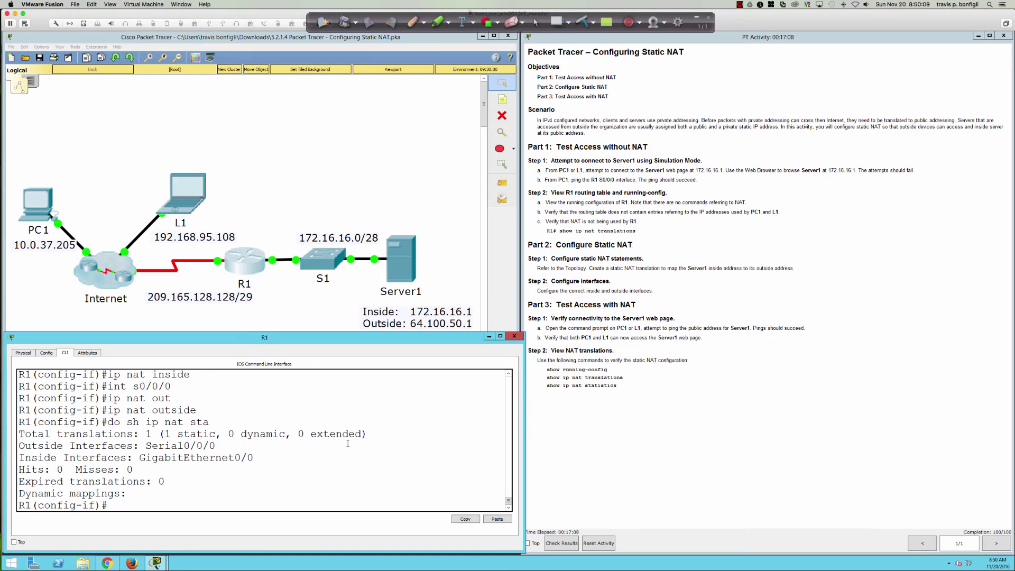
left_click_drag(118, 434, 231, 438)
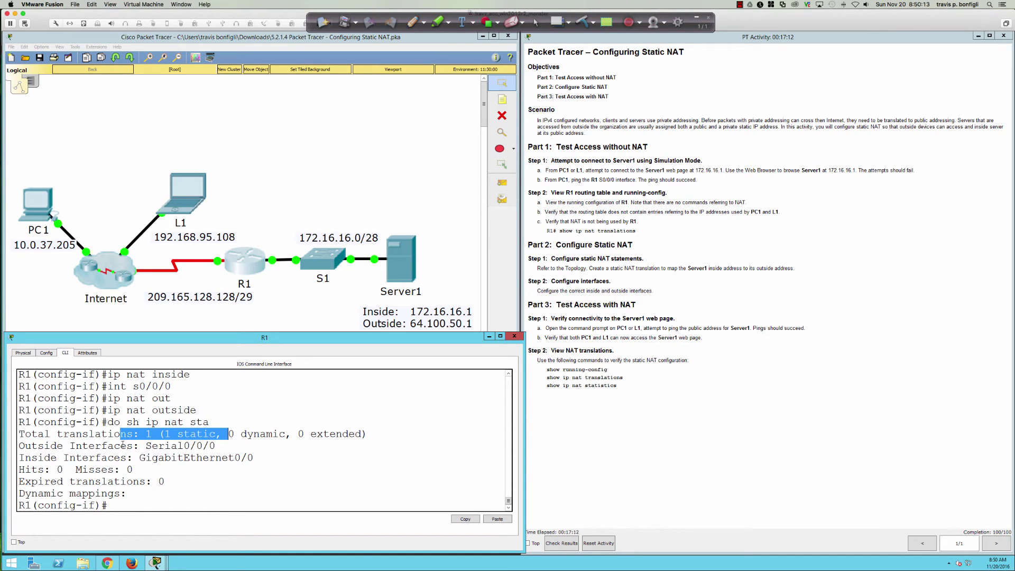
left_click_drag(18, 446, 254, 479)
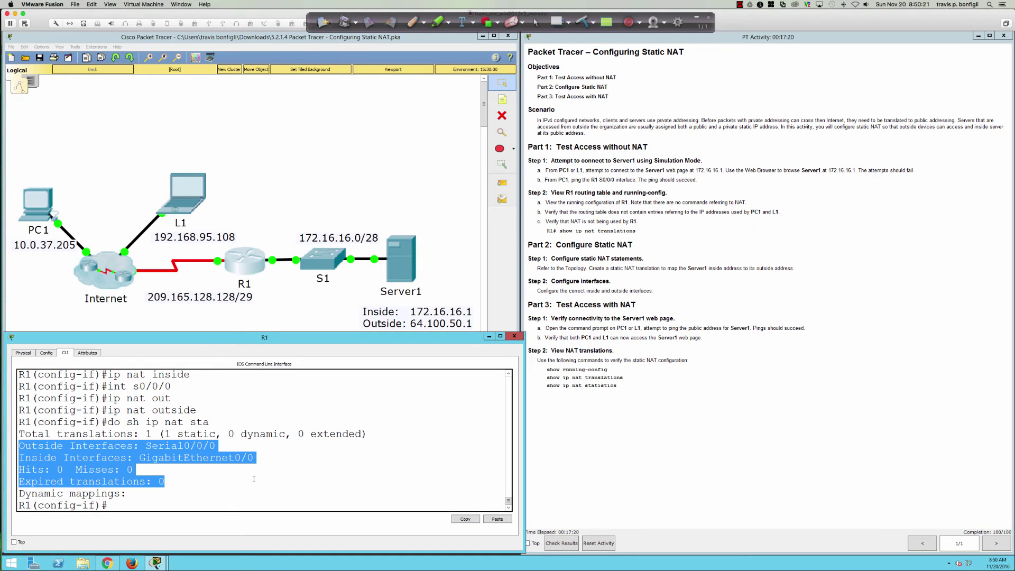
left_click(308, 475)
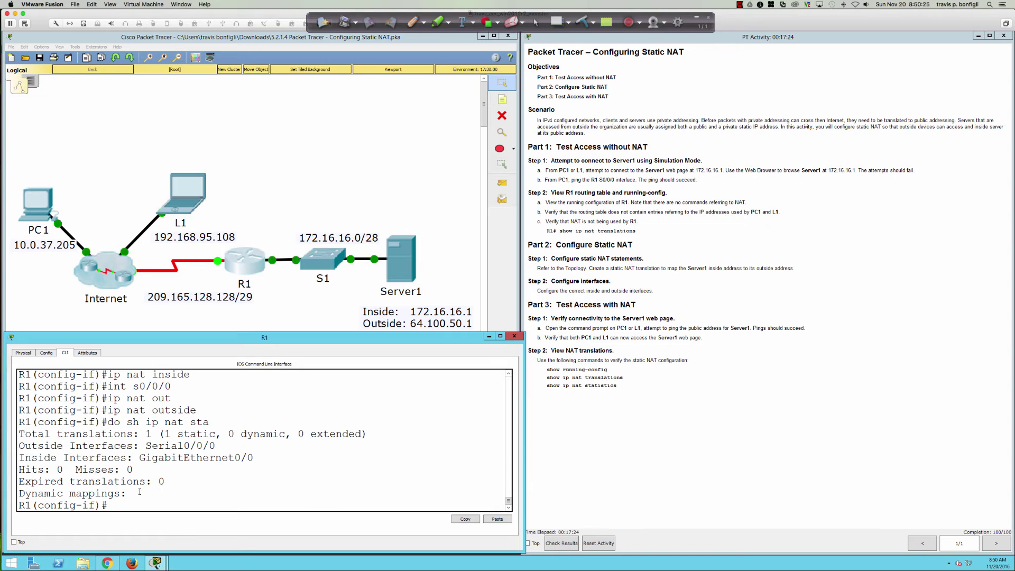
left_click_drag(126, 494, 18, 494)
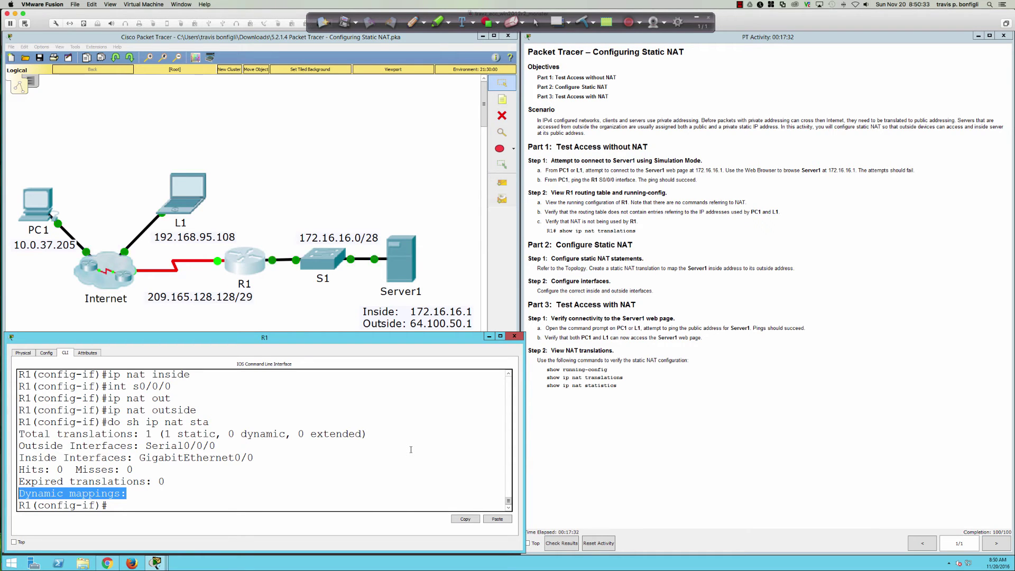
- Close R1's window and ping Server1's outside address 64.100.50.1 twice from PC1's command prompt
left_click(514, 336)
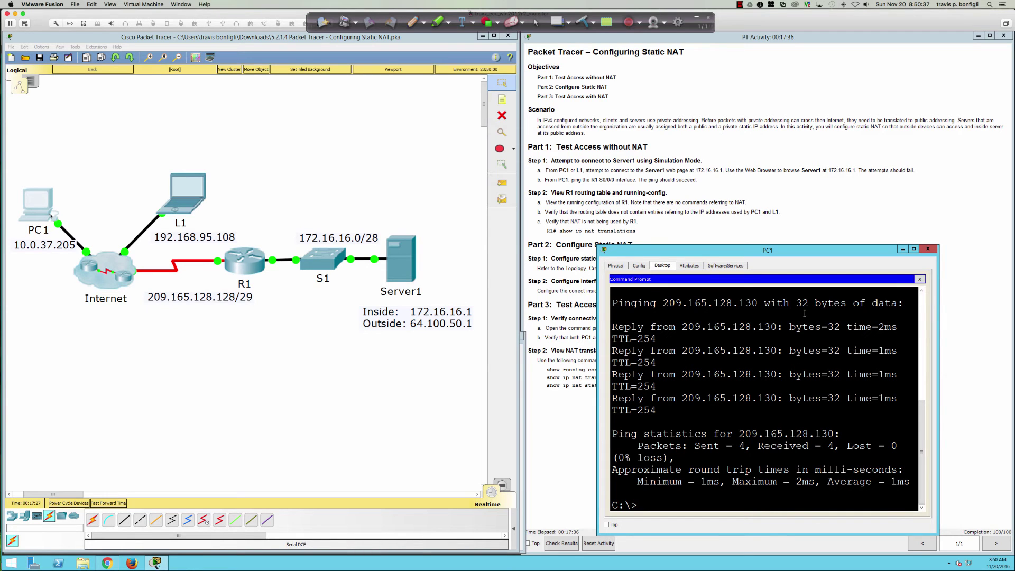
left_click_drag(800, 252, 777, 215)
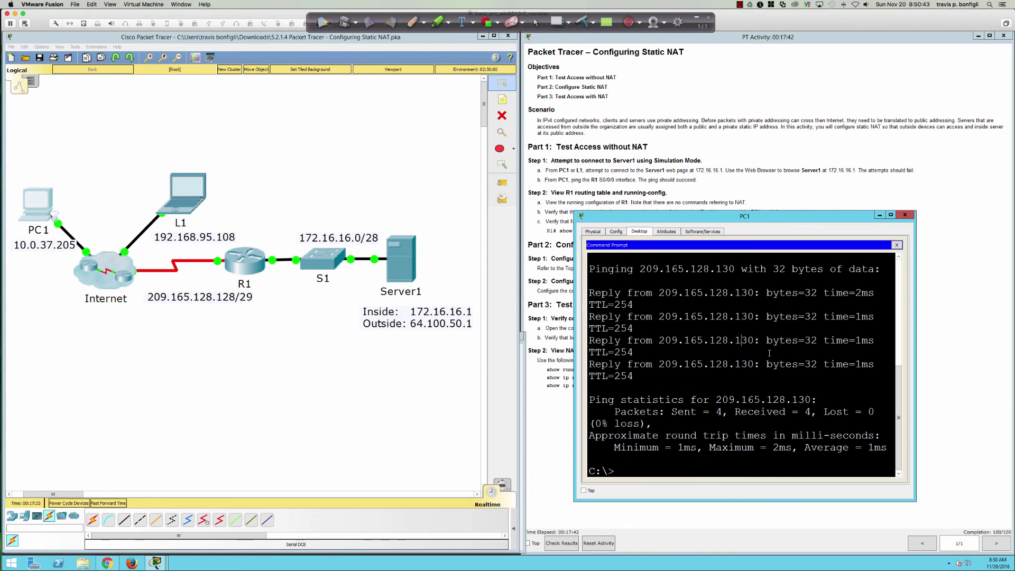
type("ping 64.100.50.1")
key("Return")
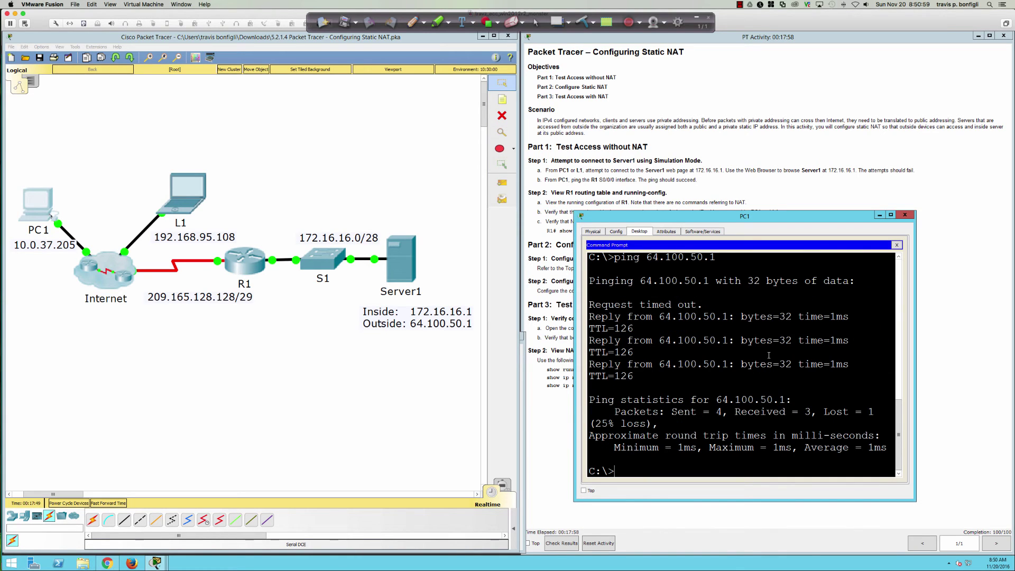
key("Up")
key("Return")
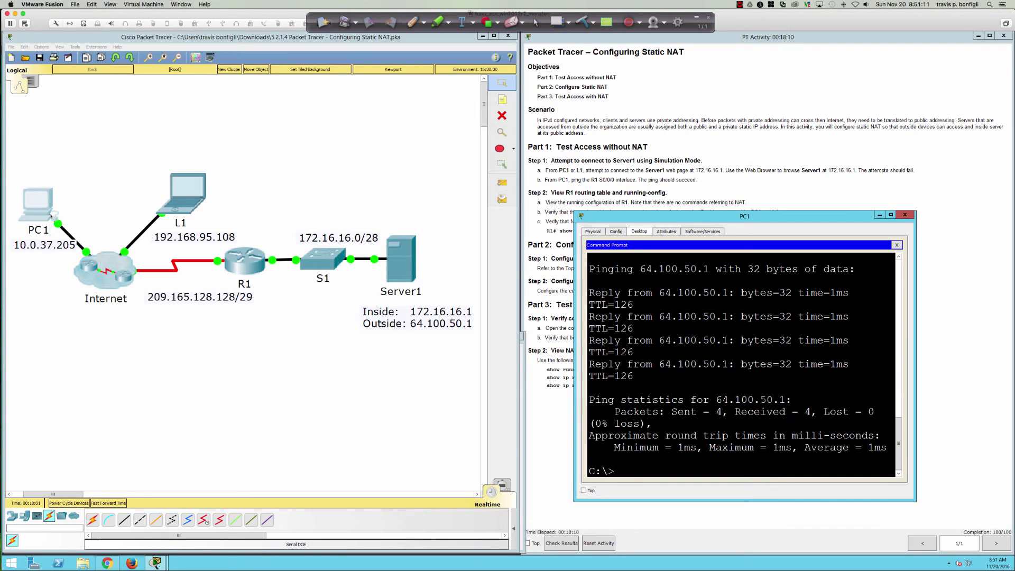
- Compare reachability from PC1 by pinging Server1's inside address 172.16.16.1 and its outside address 64.100.50.1
key("Up")
key("Up")
key("Up")
key("Return")
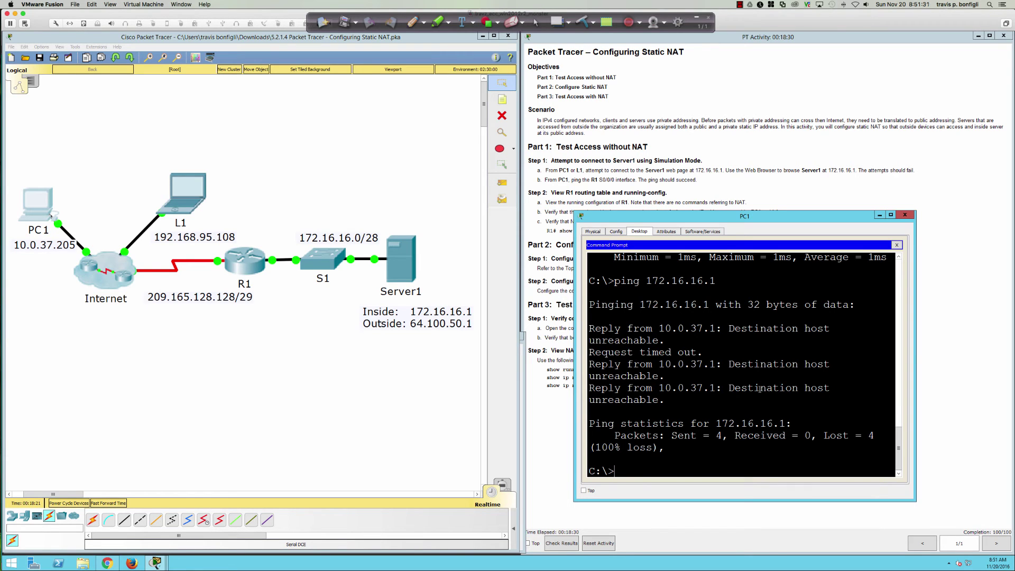
type("ping 64.100.50.1")
key("Return")
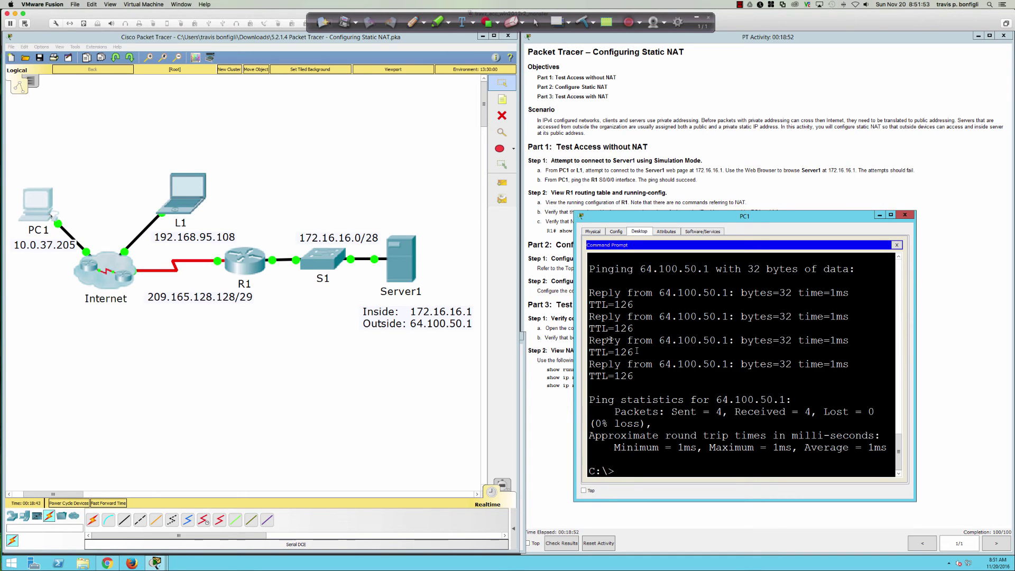
- Reopen R1's CLI, rerun the NAT statistics command and examine the expired translations, hits and misses, and dynamic translation counts
left_click(265, 267)
left_click(346, 390)
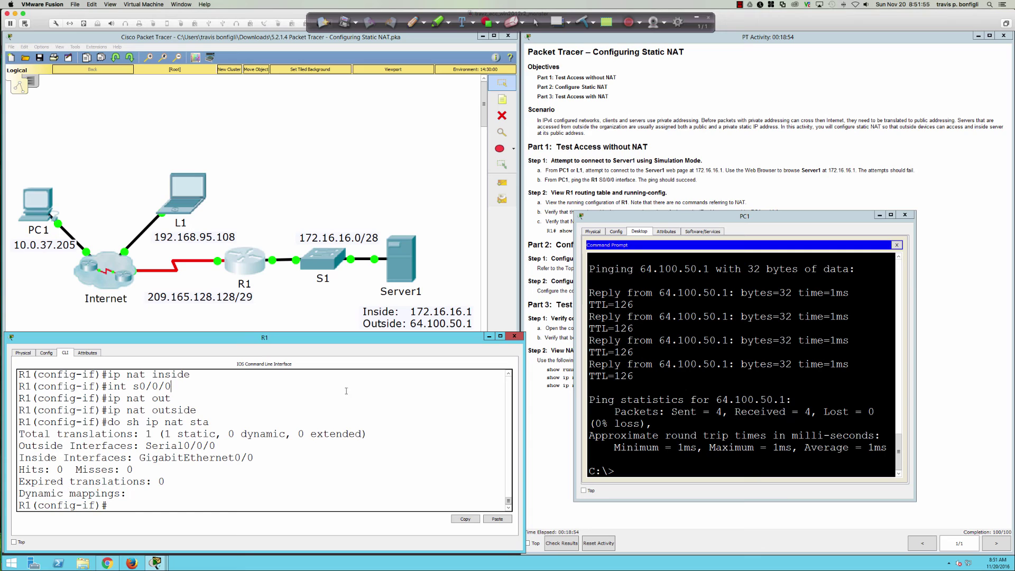
key("Up")
key("Return")
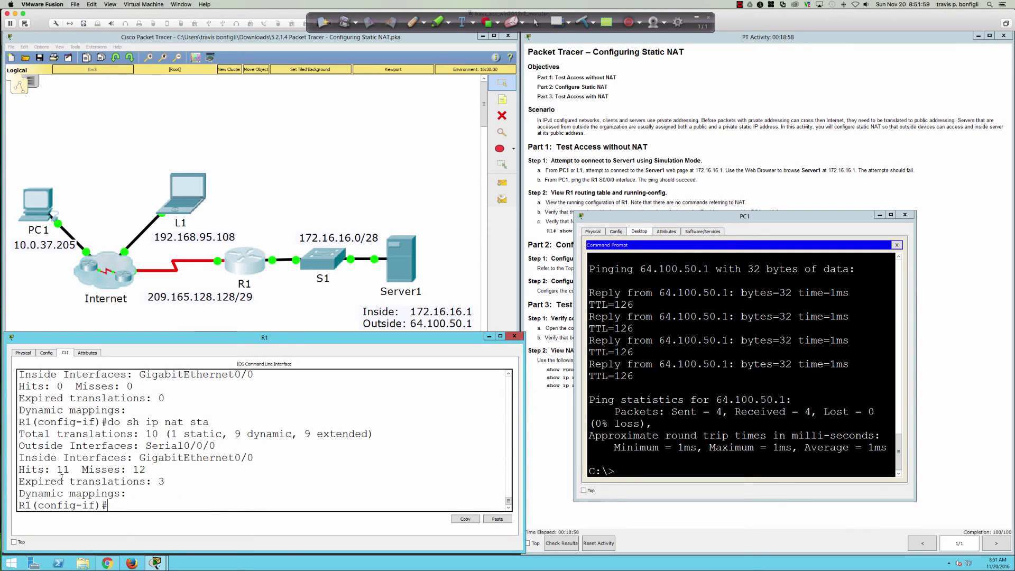
left_click_drag(19, 482, 171, 484)
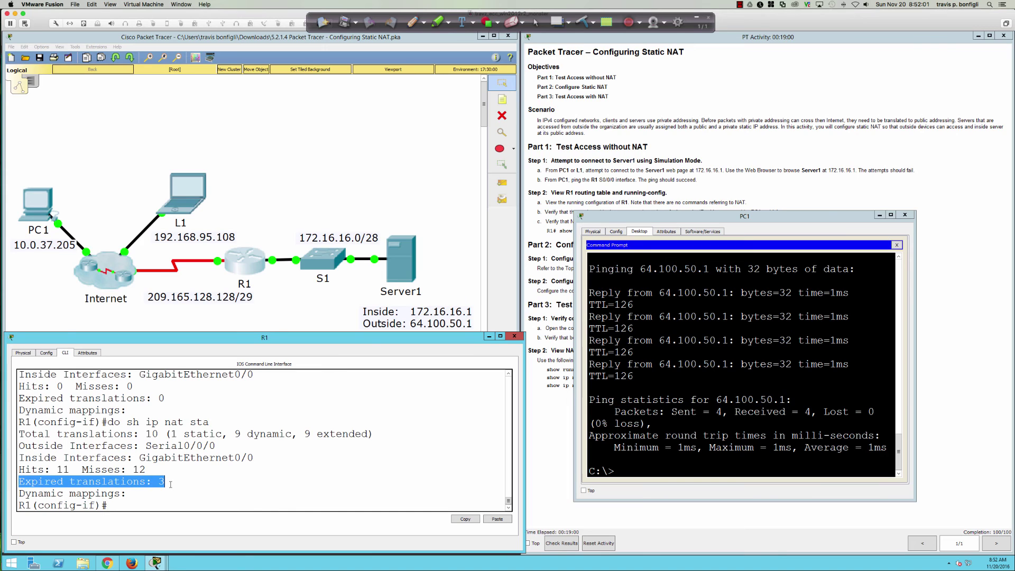
left_click(365, 495)
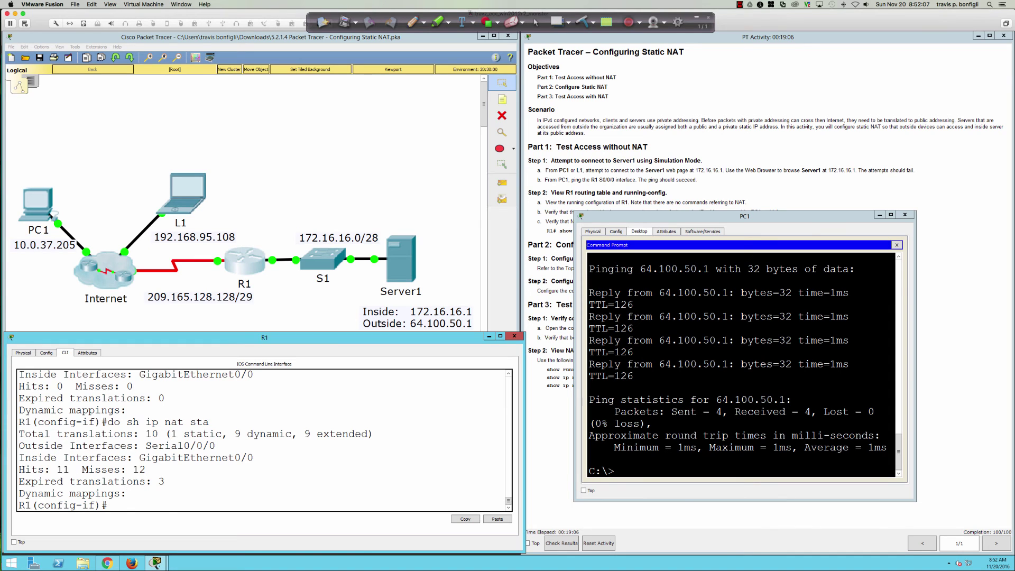
left_click_drag(19, 469, 146, 470)
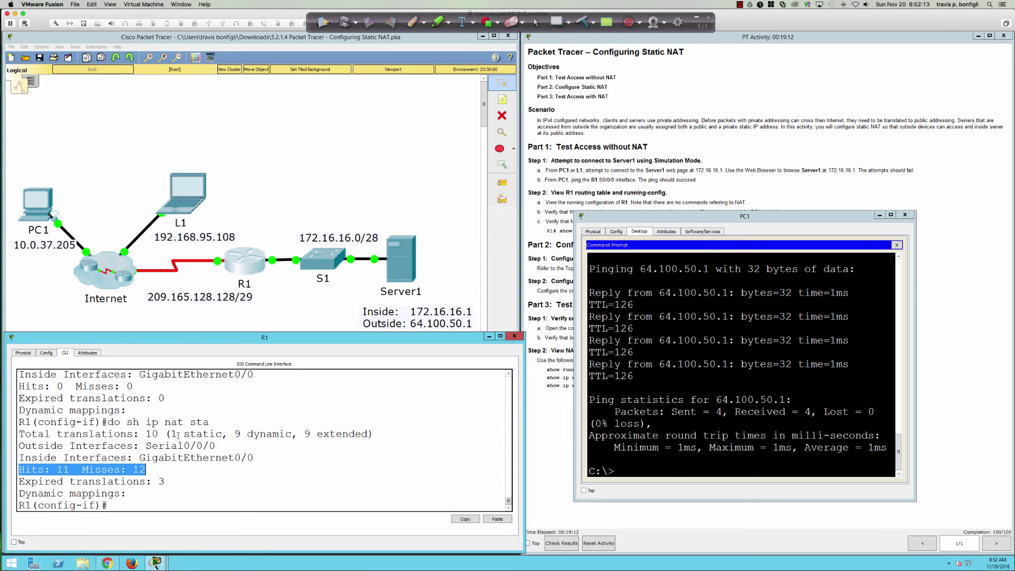
left_click_drag(237, 435, 375, 440)
left_click(269, 475)
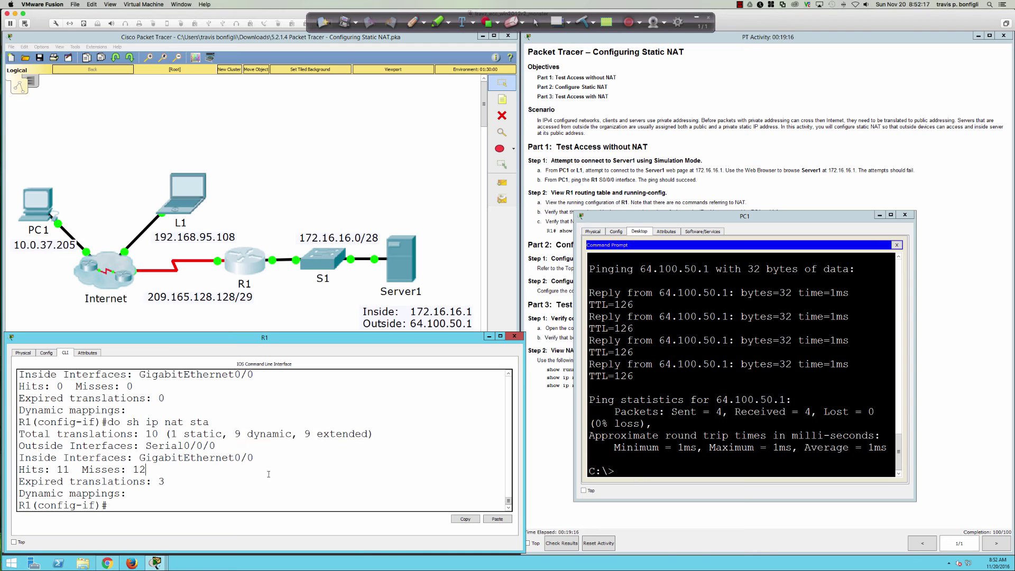
- Display R1's NAT translations with "do sh ip nat tran", enlarge the CLI window and examine the ICMP entries' addresses and port numbers
type("do sh ip nat tran")
key("Return")
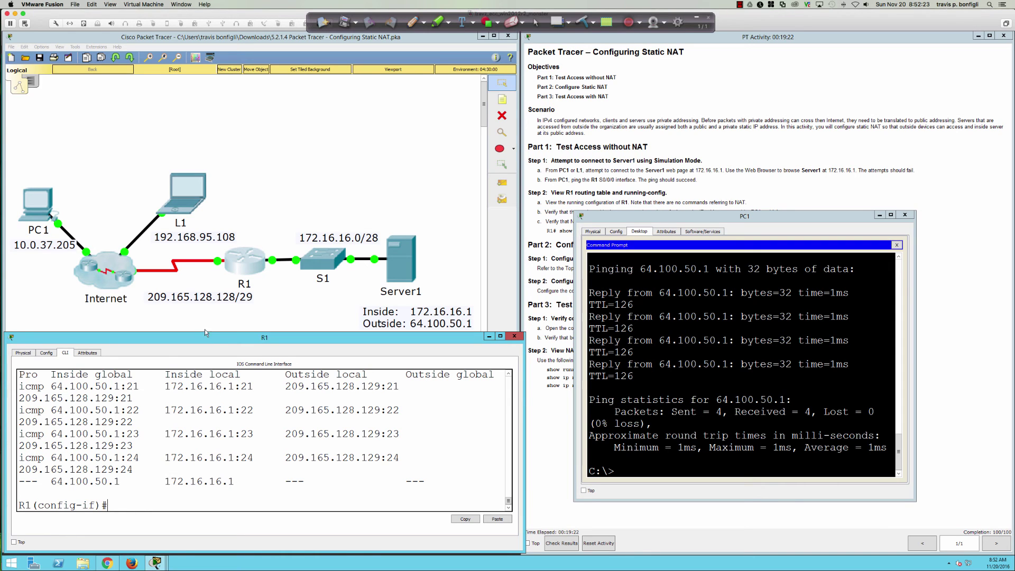
left_click_drag(204, 330, 208, 285)
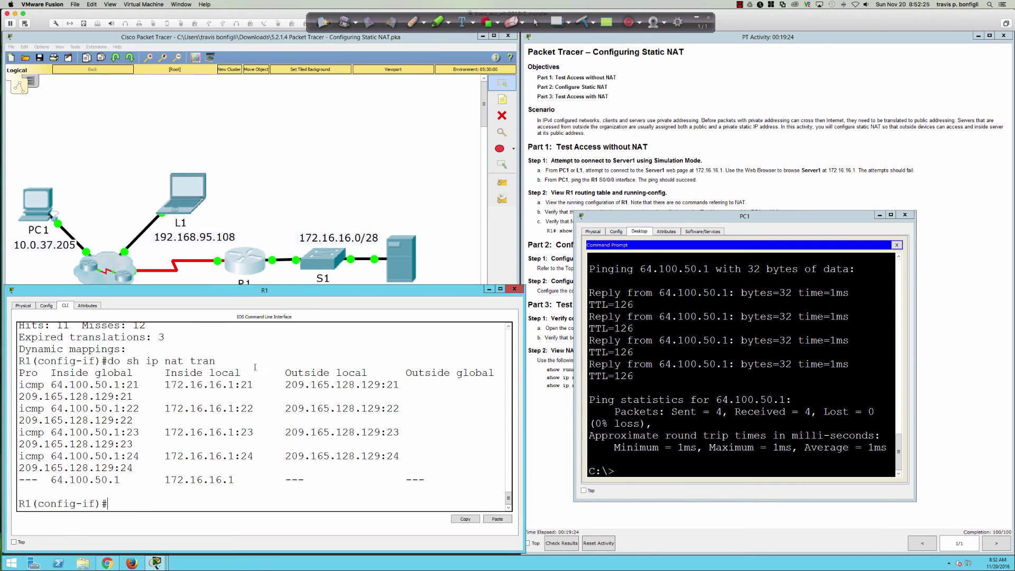
scroll(271, 408, "up", 1)
scroll(272, 408, "down", 1)
left_click_drag(51, 385, 259, 386)
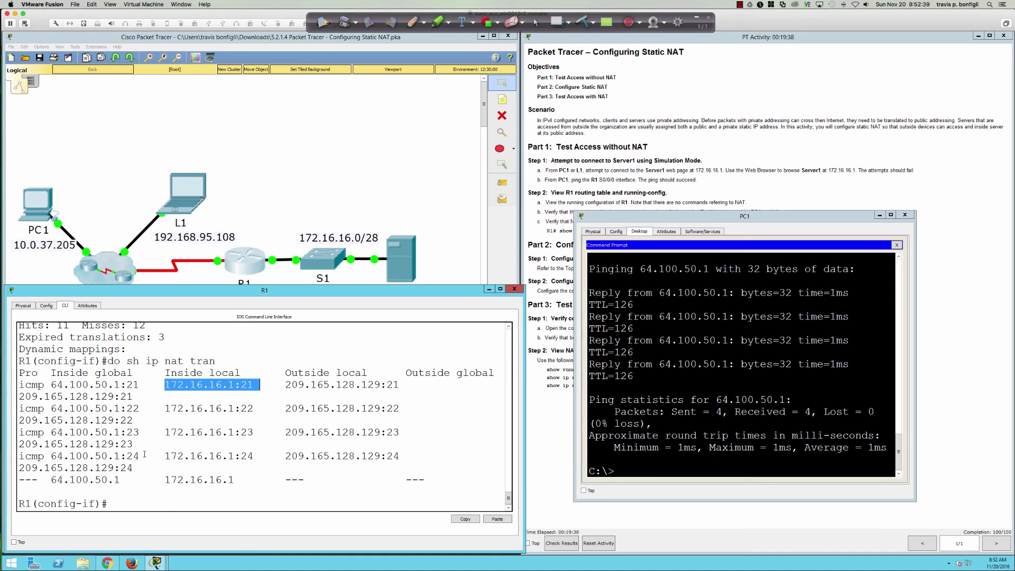
left_click_drag(119, 445, 137, 445)
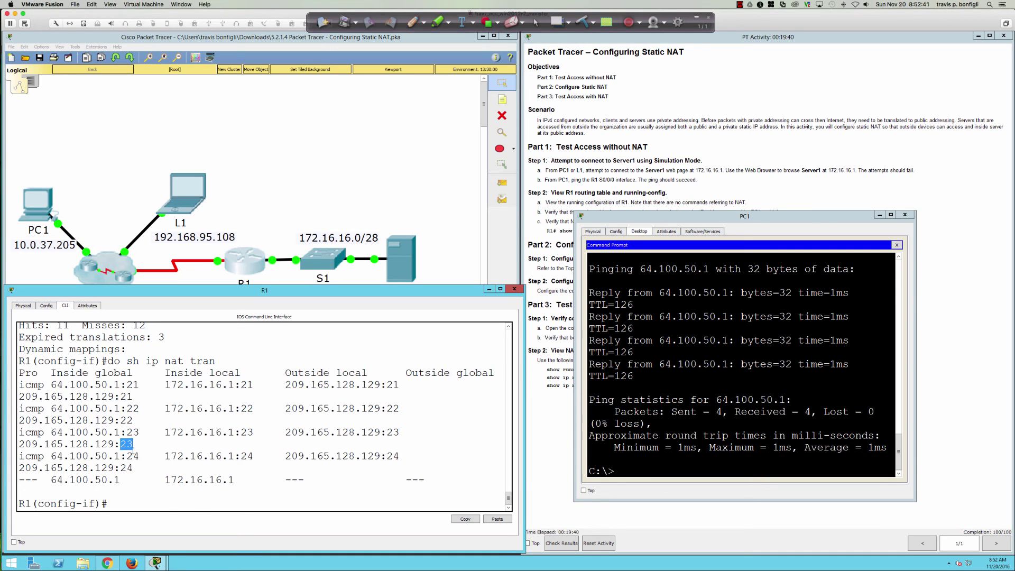
left_click(168, 456)
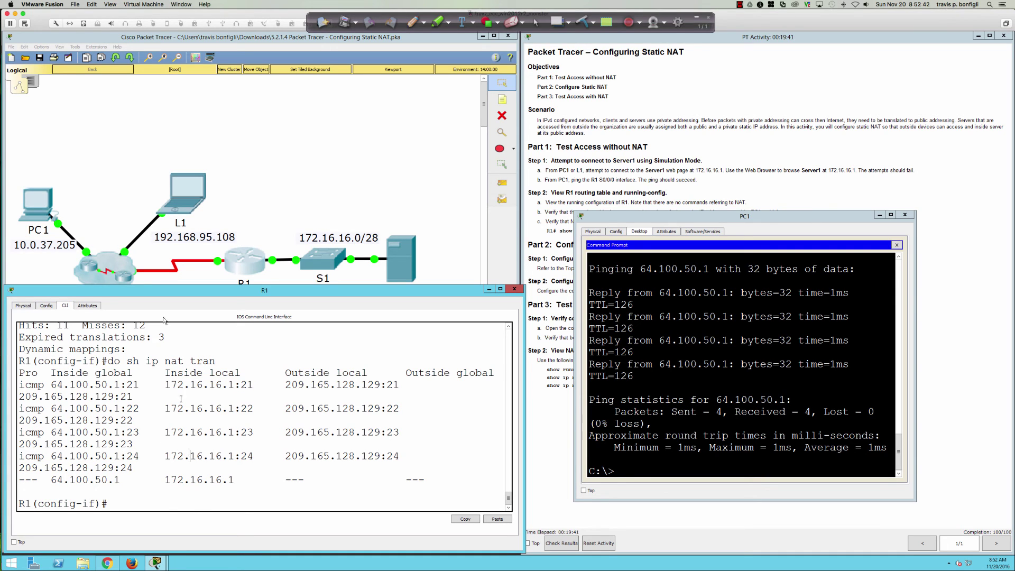
- Repeat the ping from PC1 to 64.100.50.1 and return to R1's CLI
left_click(711, 433)
key("Up")
key("Return")
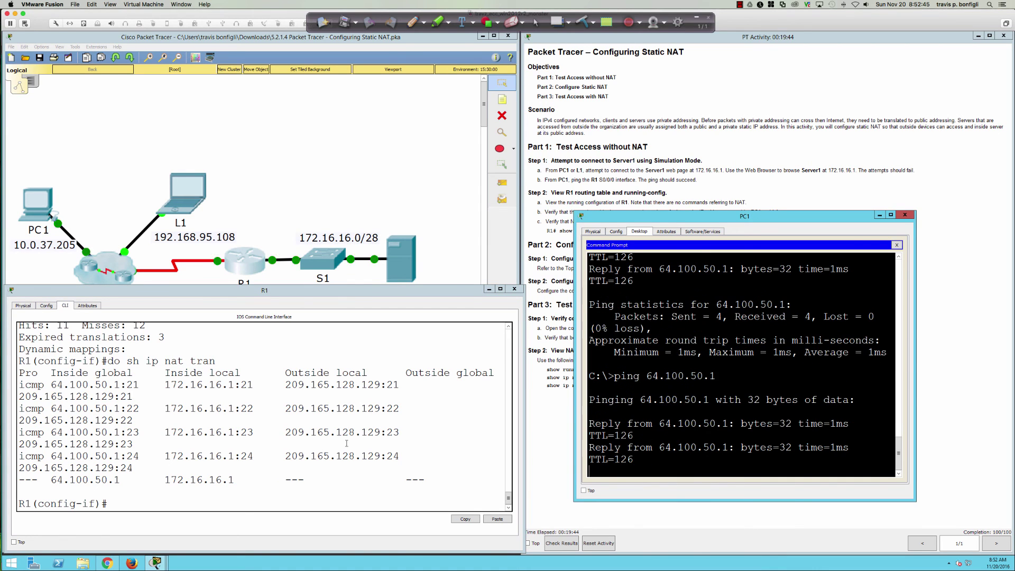
left_click(286, 456)
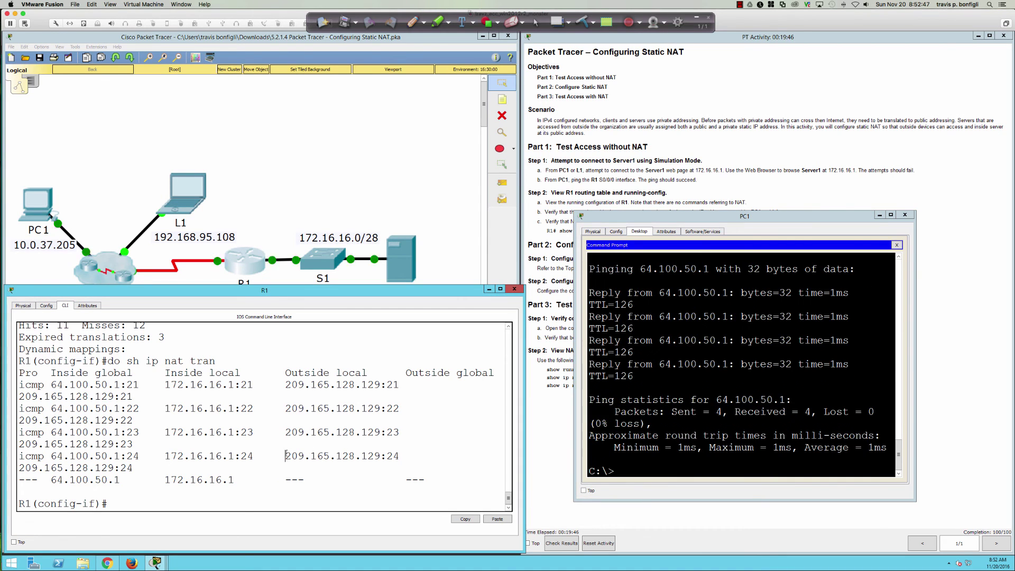
- Rerun "do sh ip nat tran" on R1 and examine the ICMP entries' port numbers and the static mapping between 64.100.50.1 and 172.16.16.1
left_click_drag(18, 482, 430, 483)
left_click(431, 483)
type("do sh ip nat tran")
key("Return")
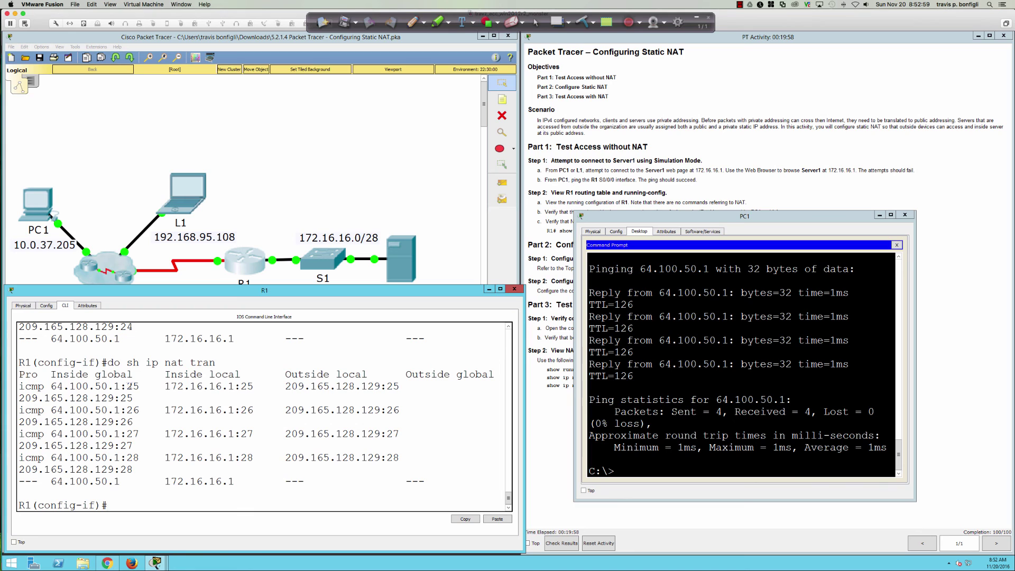
left_click_drag(129, 386, 155, 471)
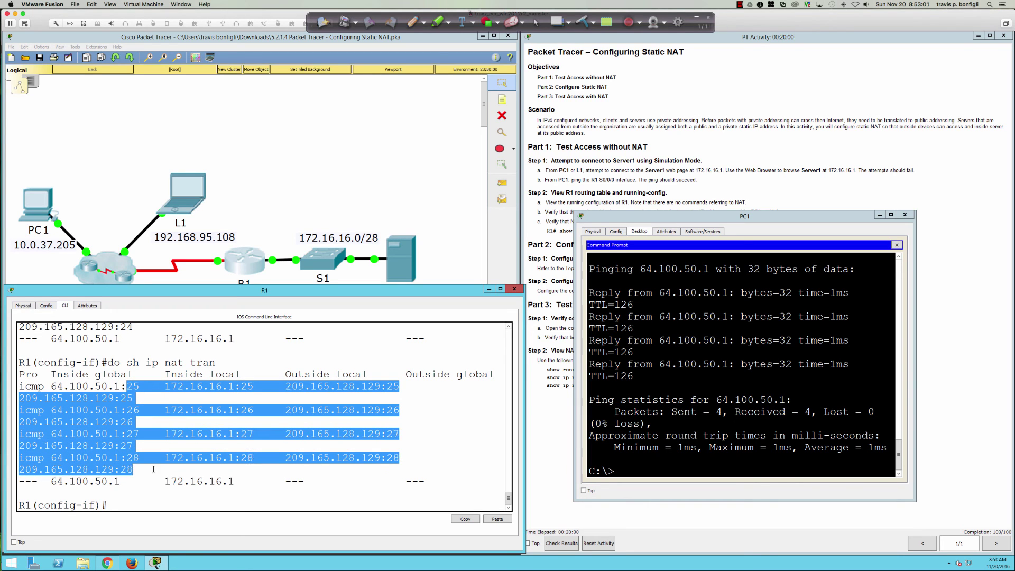
left_click(130, 420)
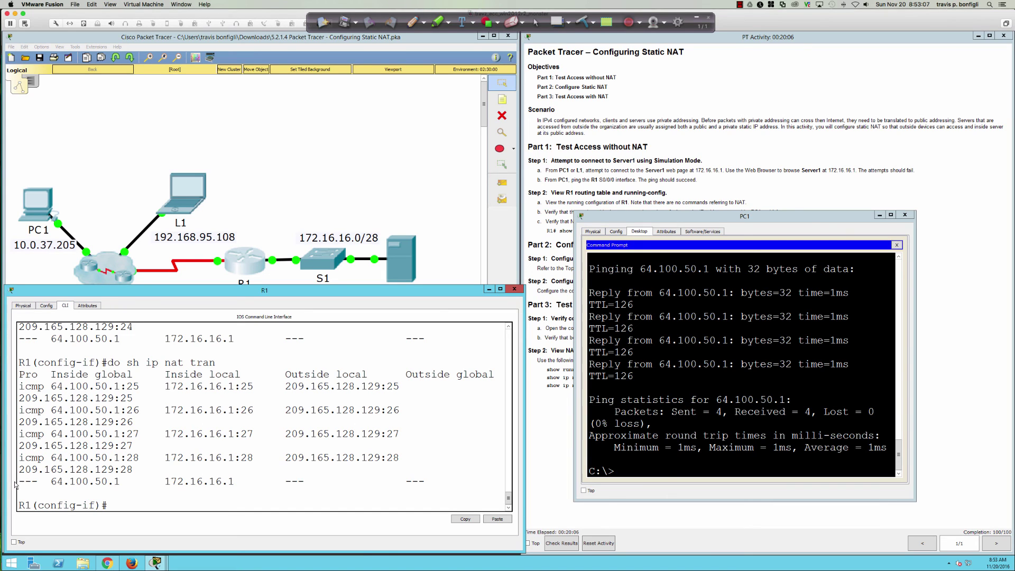
left_click_drag(20, 481, 436, 483)
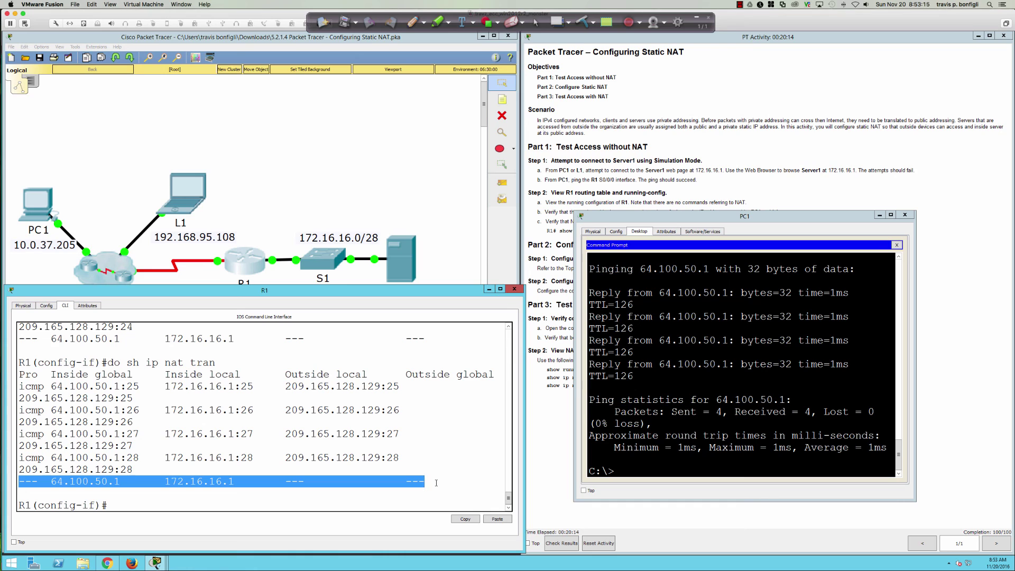
left_click(436, 483)
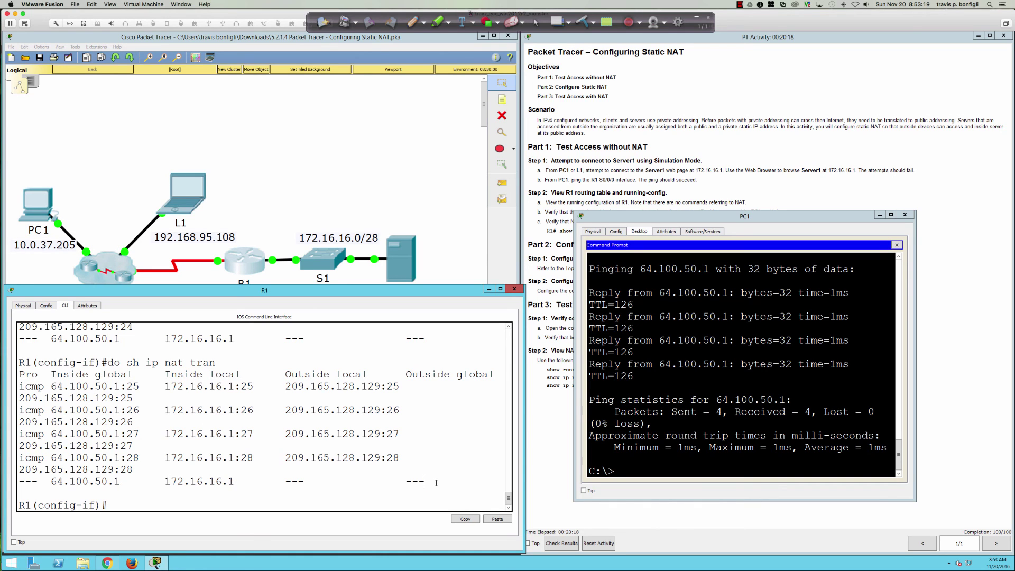
- Display R1's NAT statistics with "do sh ip nat st" and compare the expired, dynamic and extended counts with the listed ICMP translations
type("do sh ip nat st")
key("Return")
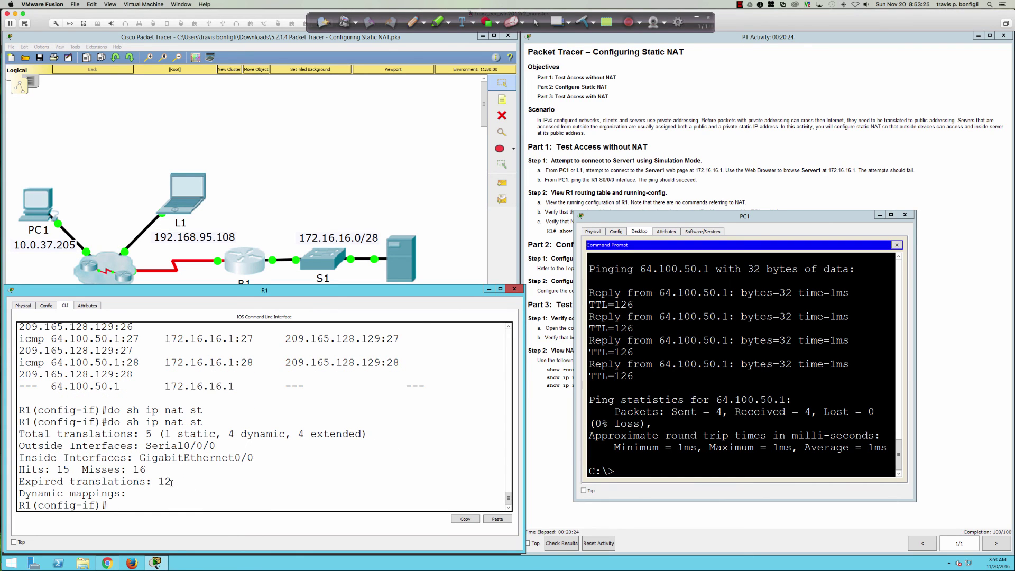
left_click_drag(170, 482, 19, 482)
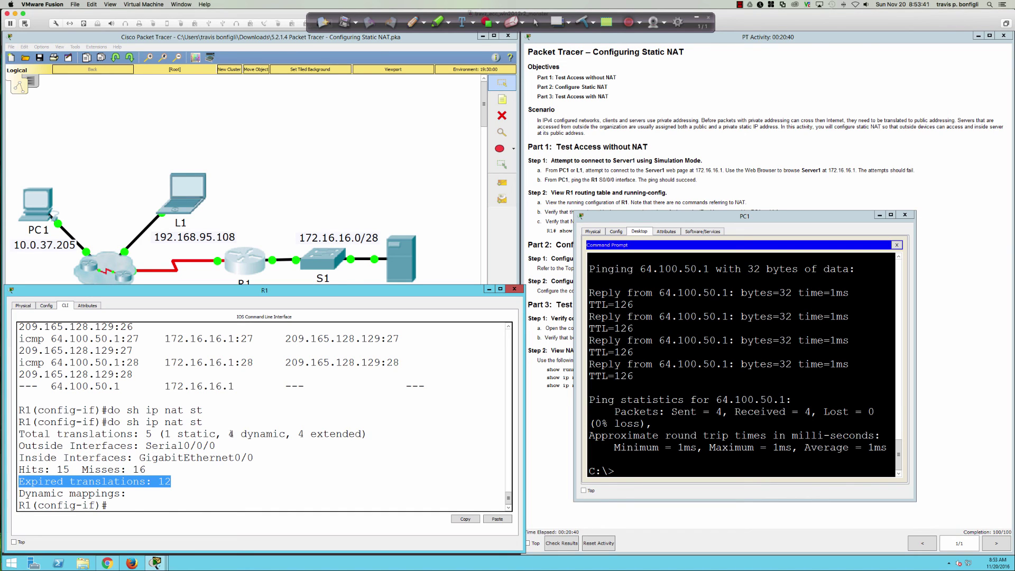
left_click_drag(229, 434, 367, 434)
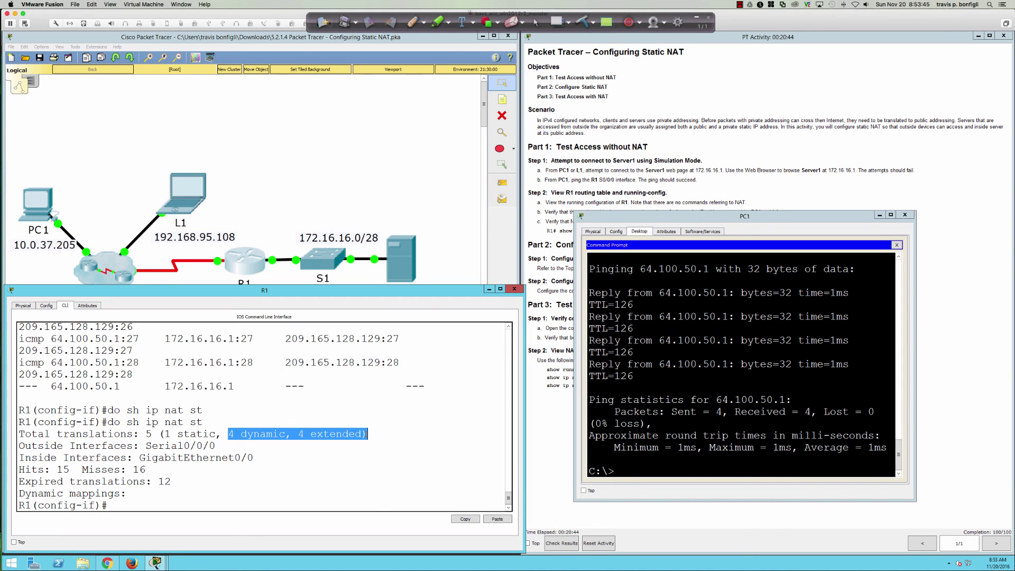
scroll(205, 398, "up", 3)
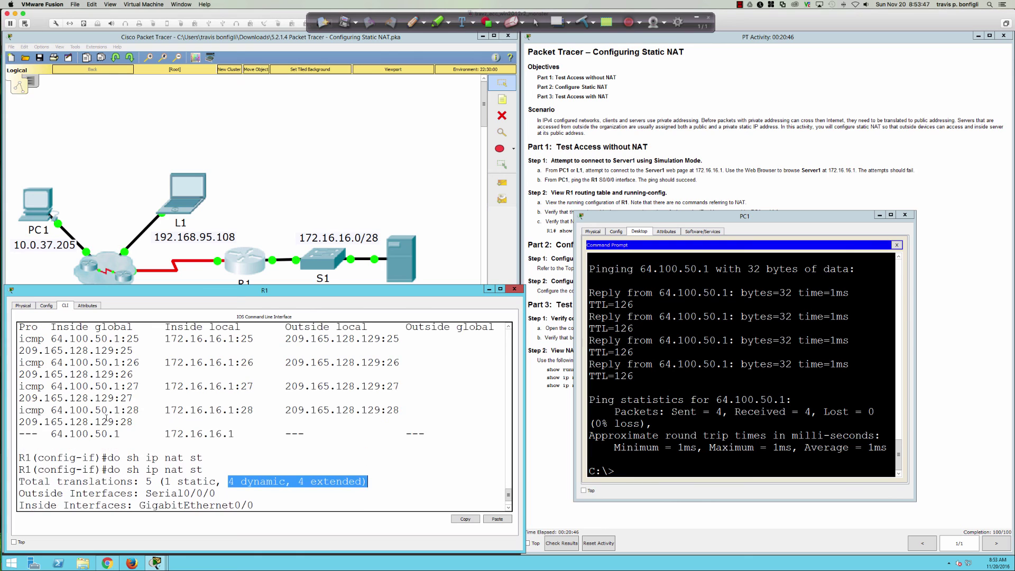
left_click_drag(63, 362, 400, 434)
scroll(380, 427, "down", 3)
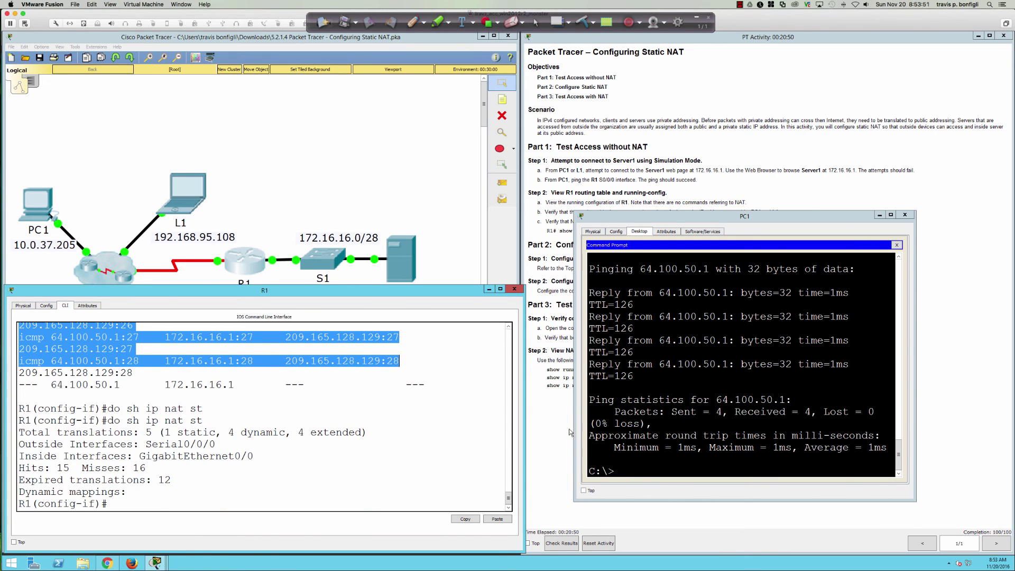
- Try to send a single ping from PC1 with "ping 64.100.50.1 repeat 1"
left_click(642, 423)
type("ping")
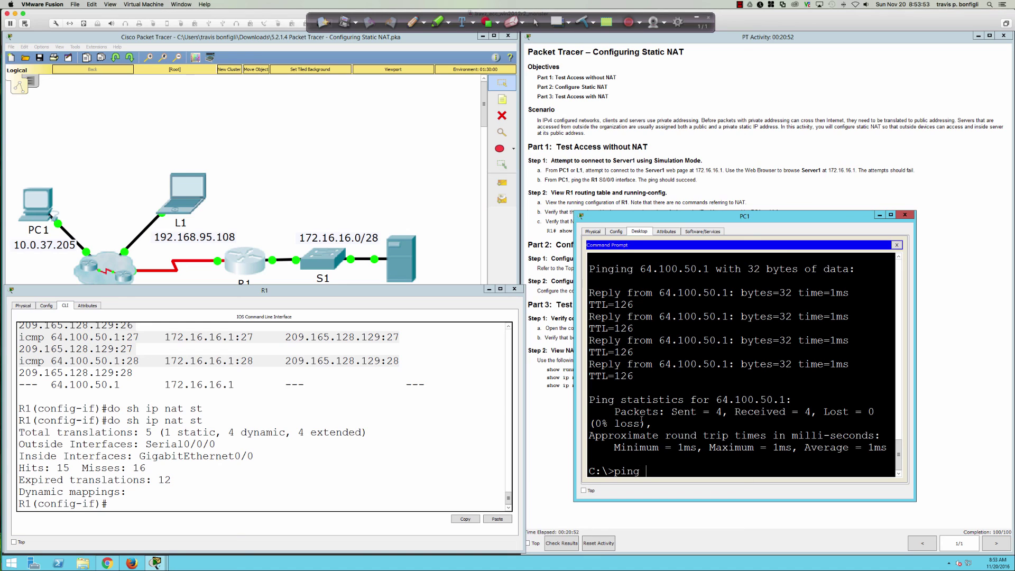
type(" 64.100.50.1 repeat 1")
key("Return")
- Remove the repeat option from the recalled command and ping 64.100.50.1 from PC1
key("Up")
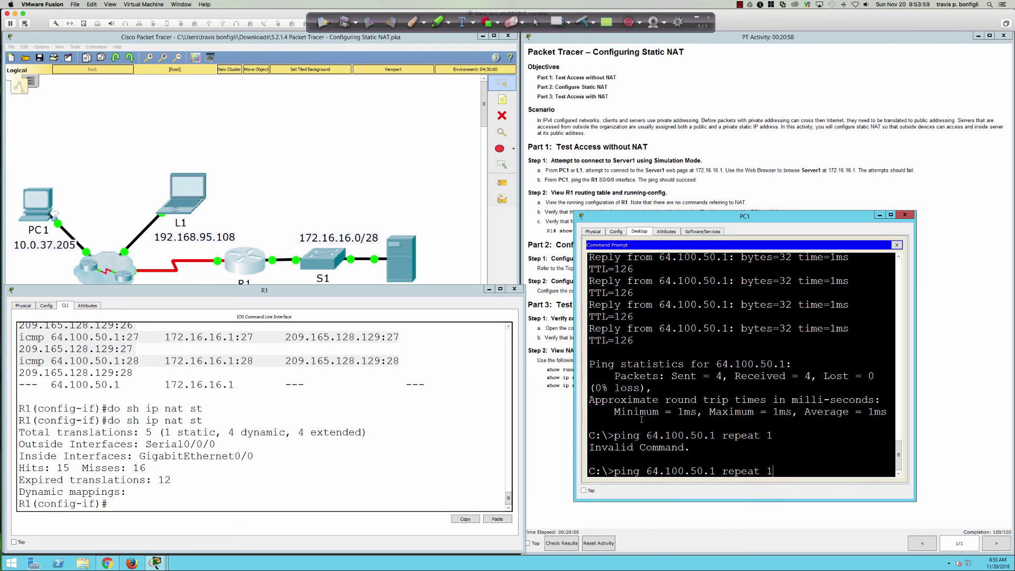
key("BackSpace")
key("BackSpace")
key("BackSpace")
key("BackSpace")
key("BackSpace")
key("BackSpace")
key("BackSpace")
key("BackSpace")
key("Return")
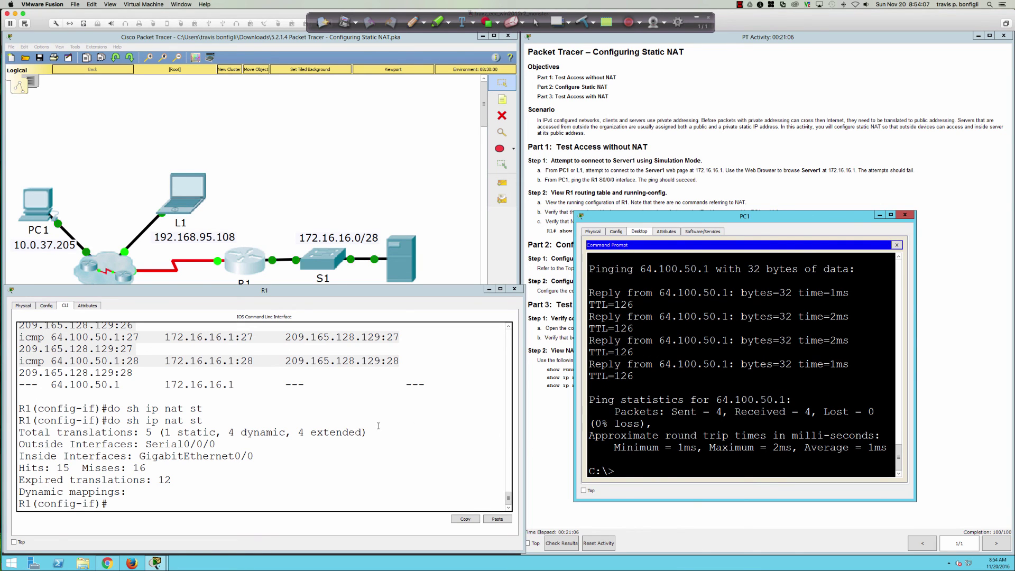
- Display R1's running configuration with "do sh run", page to the static NAT command and highlight that line
left_click(392, 438)
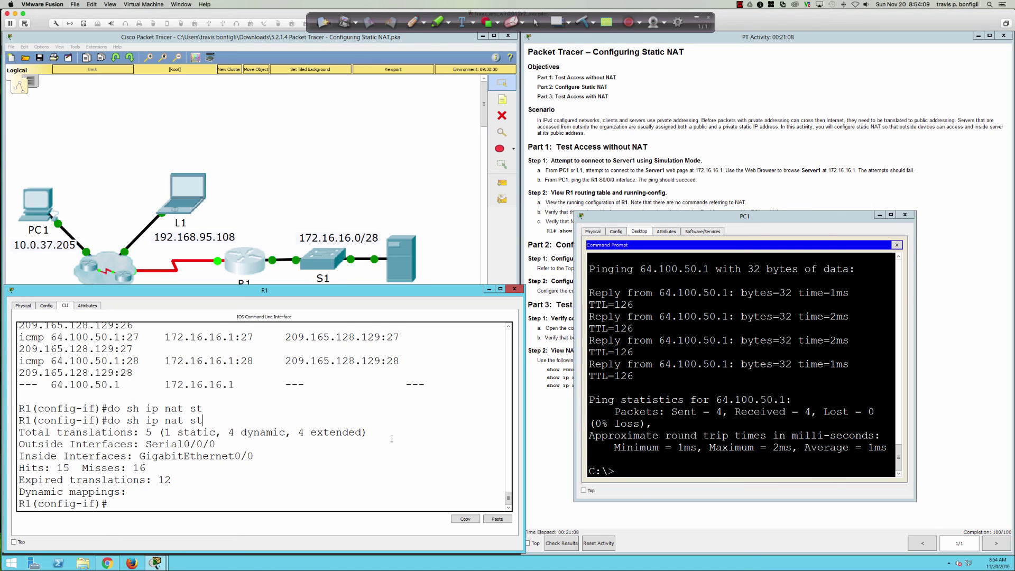
key("Return")
type("do sh run")
key("Return")
key("space")
key("space")
key("space")
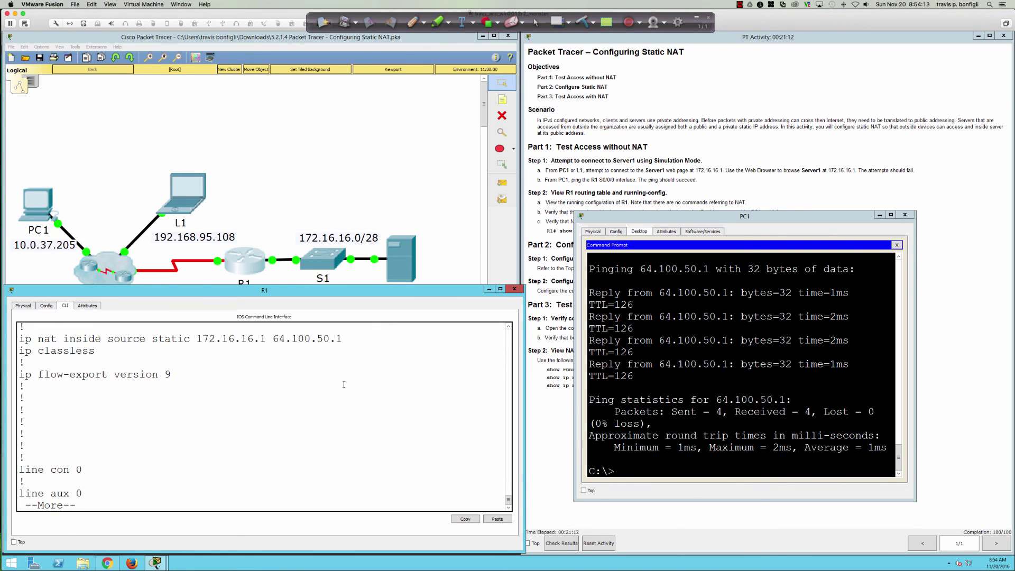
left_click_drag(19, 338, 391, 340)
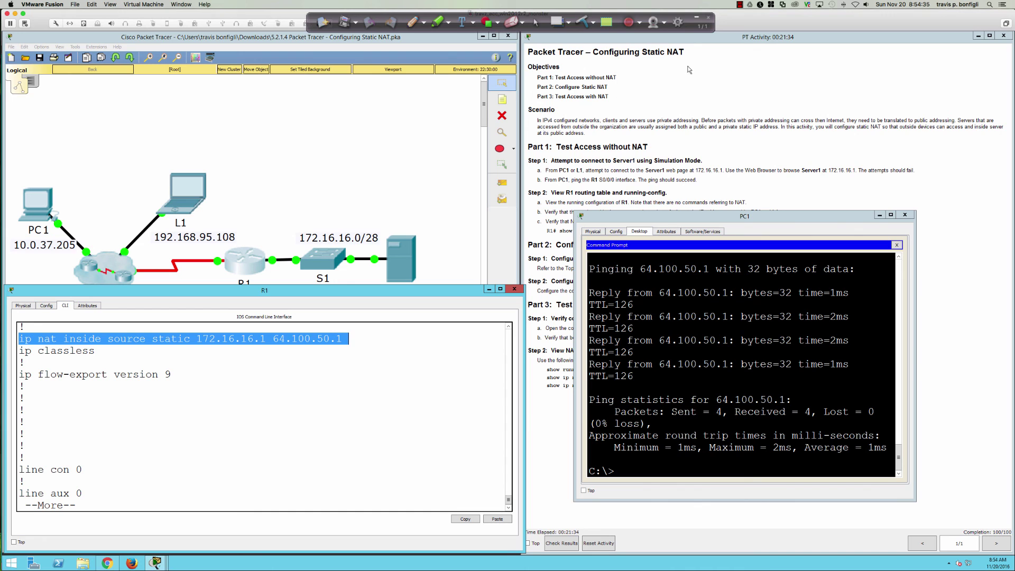
left_click(740, 5)
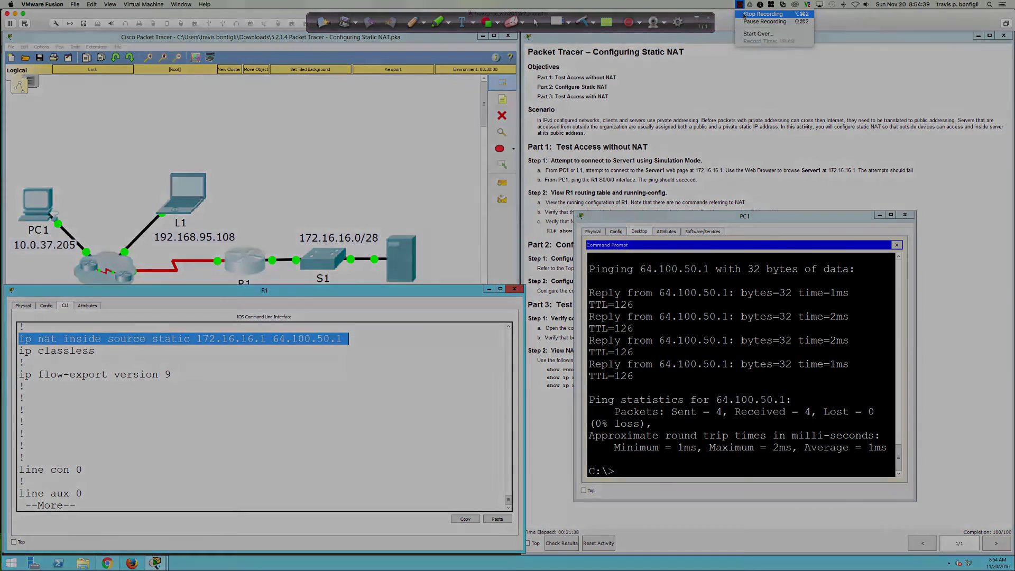